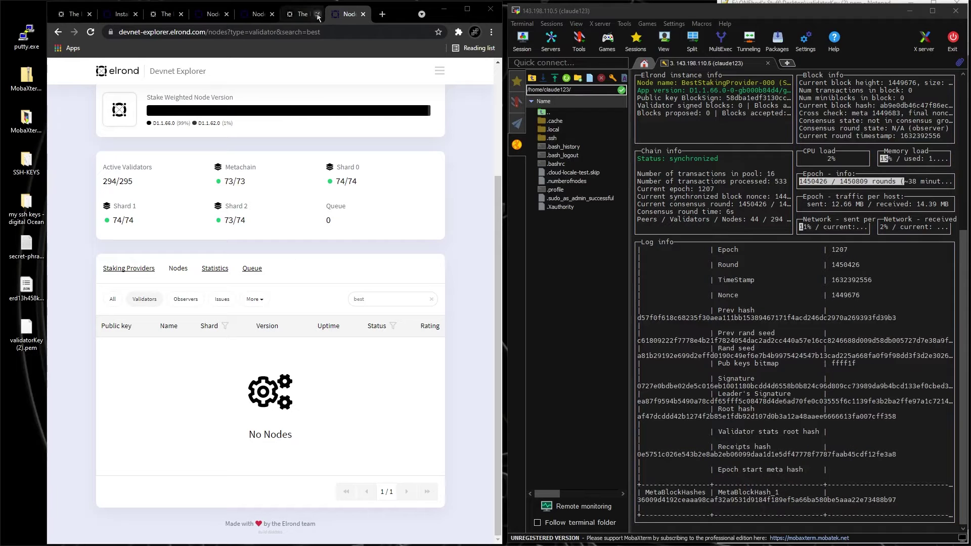
Close the Devnet nodes tab and reload the elrond.com home page
key("ctrl+w")
key("ctrl+w")
key("ctrl+w")
key("ctrl+w")
key("ctrl+w")
key("ctrl+w")
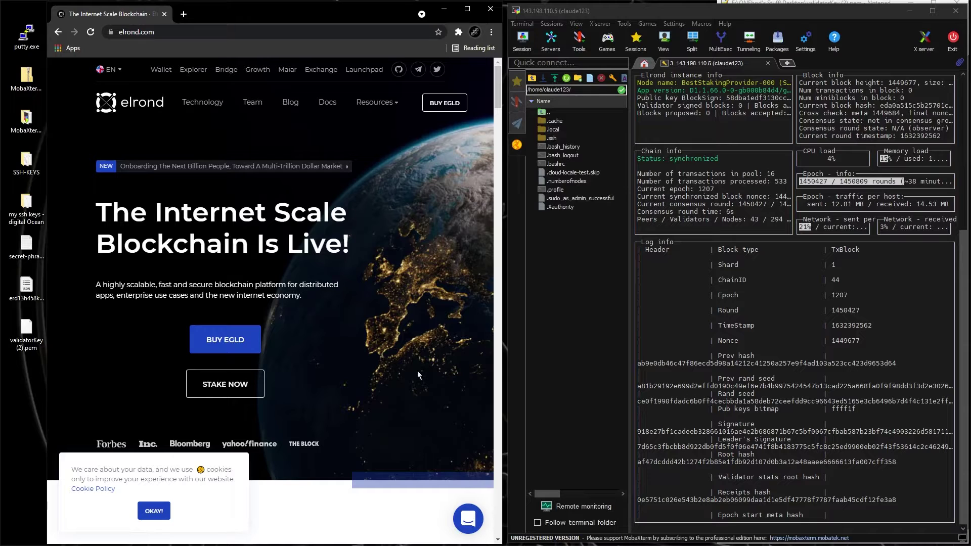
left_click(154, 511)
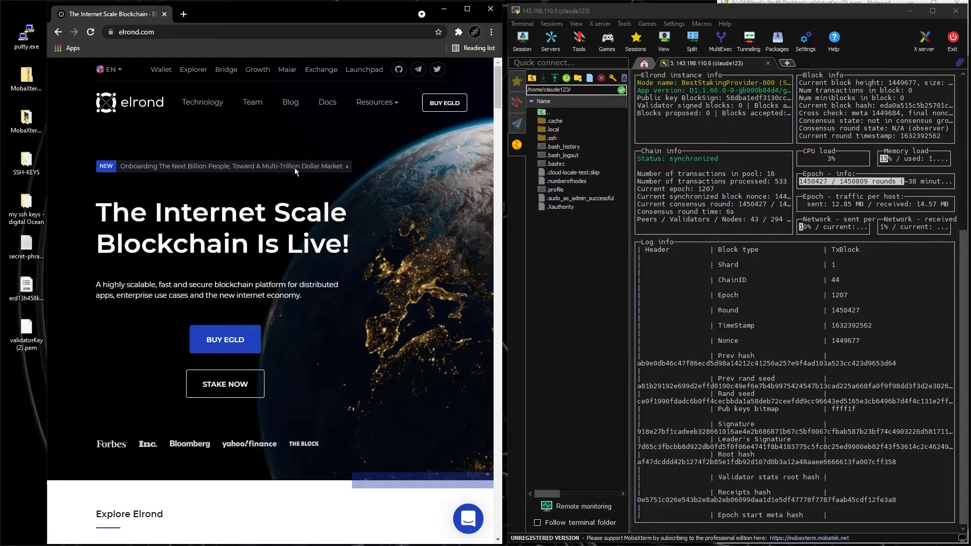
left_click(163, 34)
key("Return")
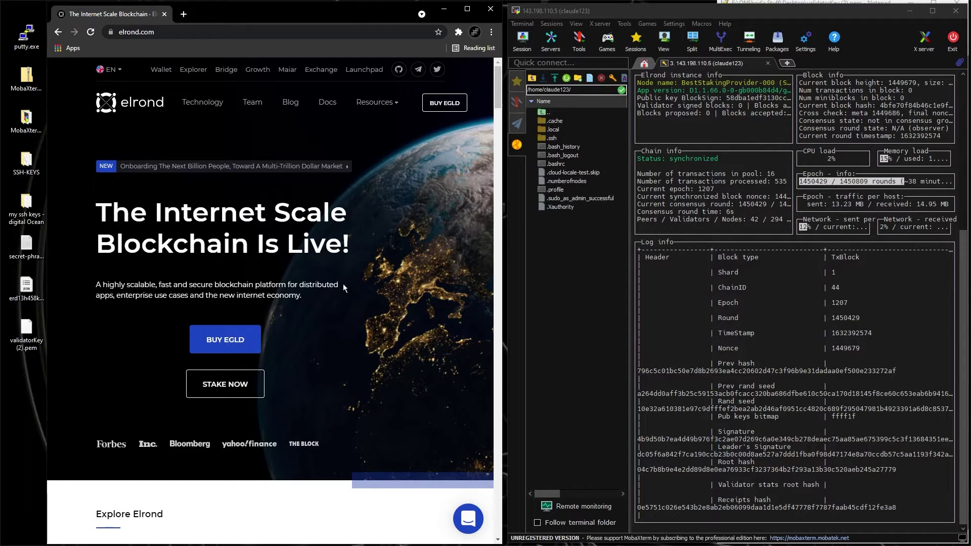
left_click(28, 332)
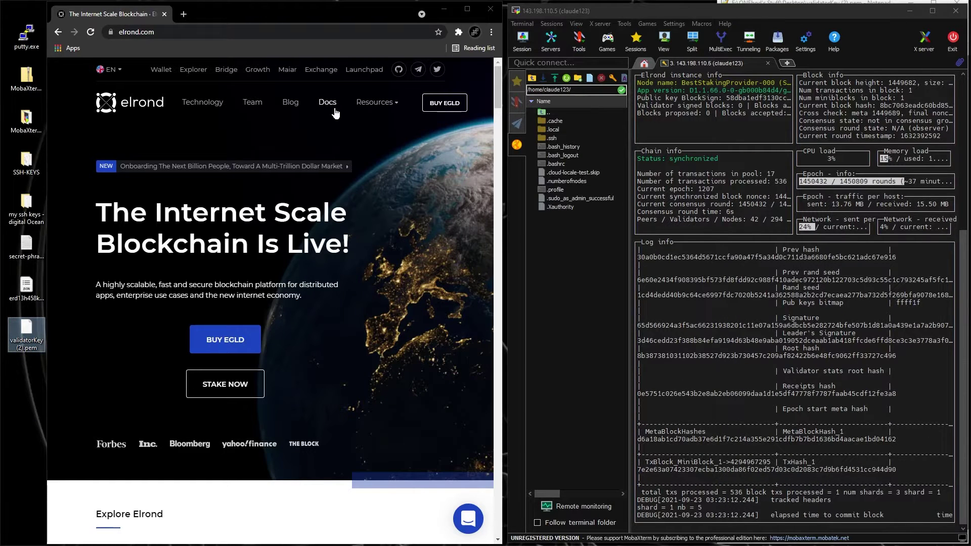
Open the Elrond Explorer and switch its network to Devnet
left_click(191, 71)
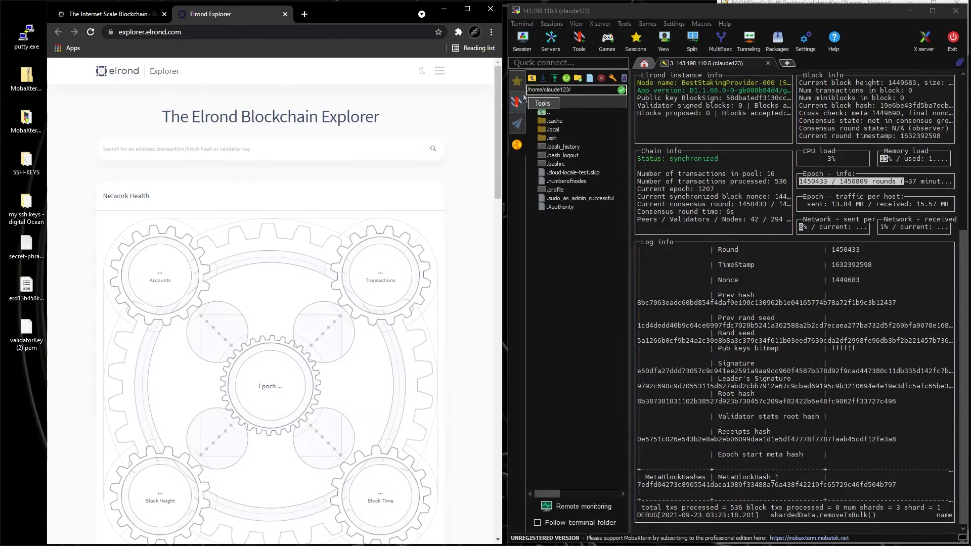
left_click(440, 71)
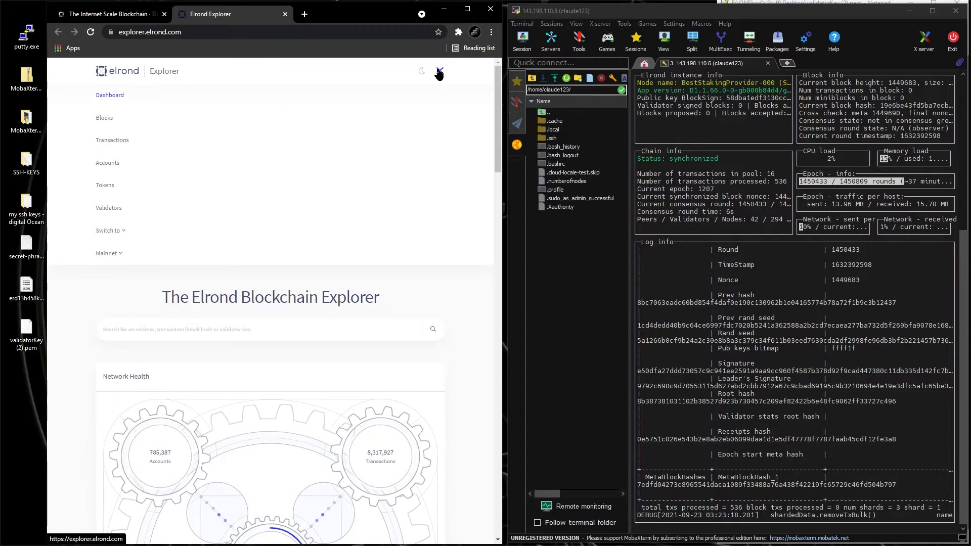
left_click(121, 256)
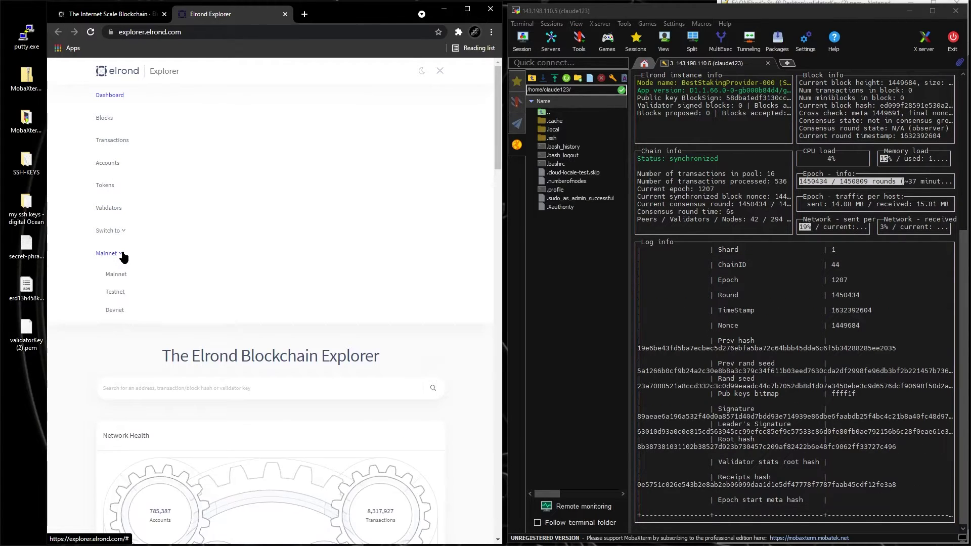
left_click(118, 310)
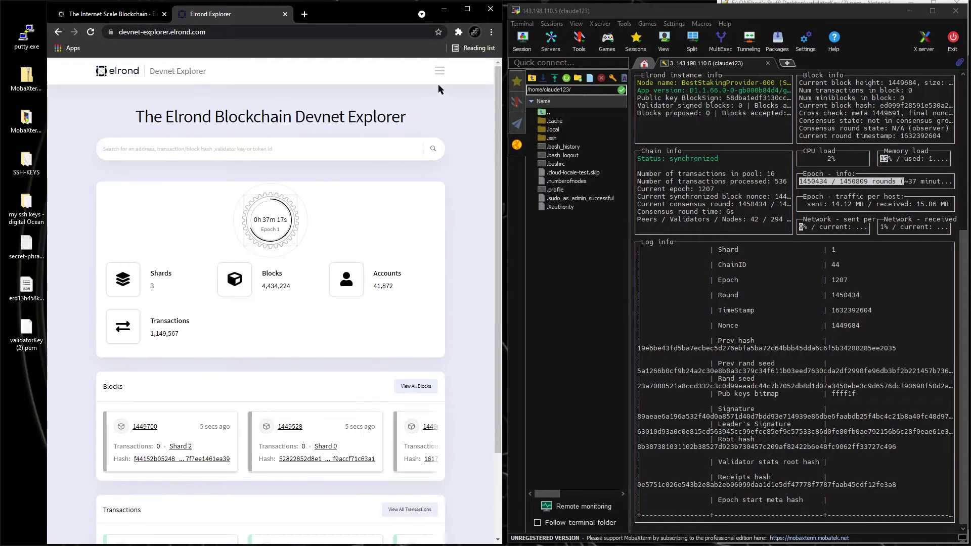
Open the Devnet Wallet from the Devnet explorer's list of other Elrond sites
left_click(439, 71)
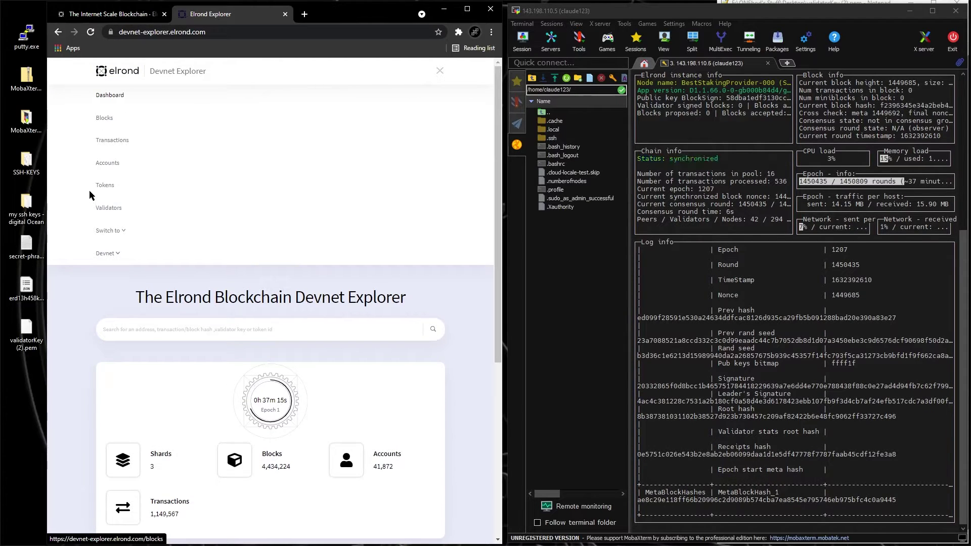
left_click(122, 231)
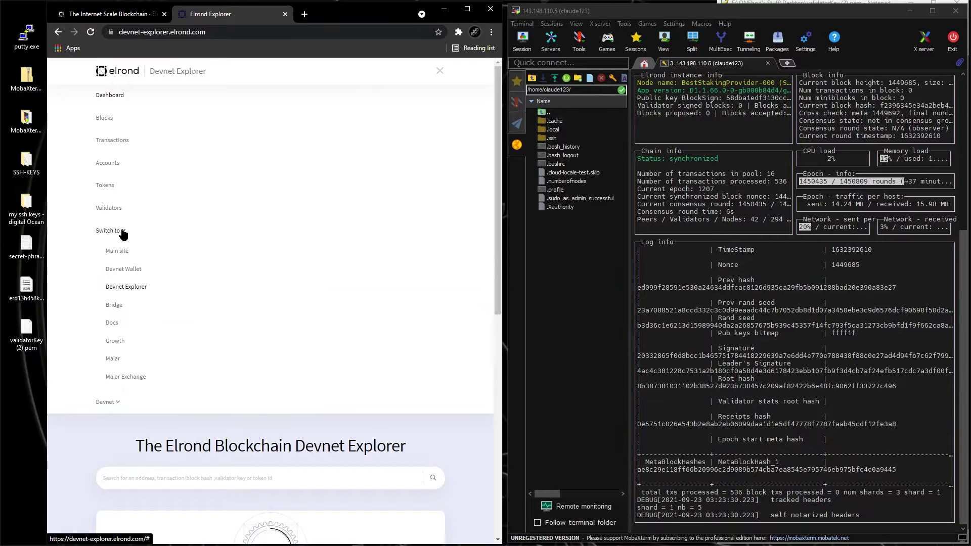
left_click(126, 272)
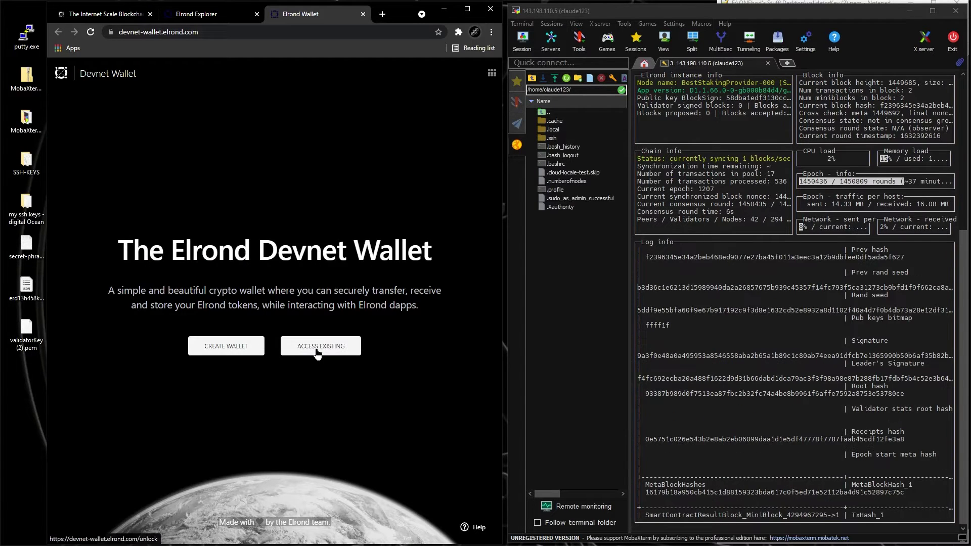
Unlock the existing wallet with its JSON keystore file and the password copied from Notepad++
left_click(317, 353)
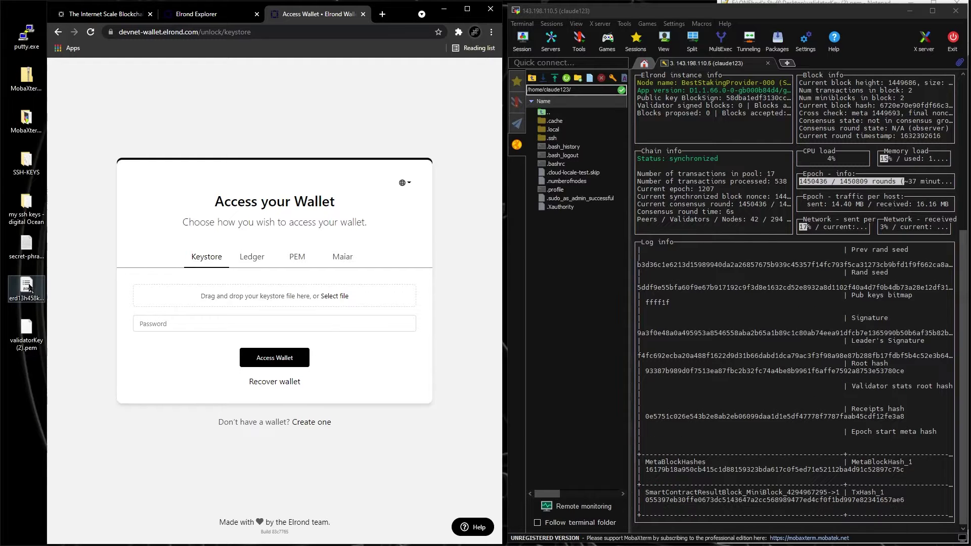
left_click_drag(23, 292, 211, 293)
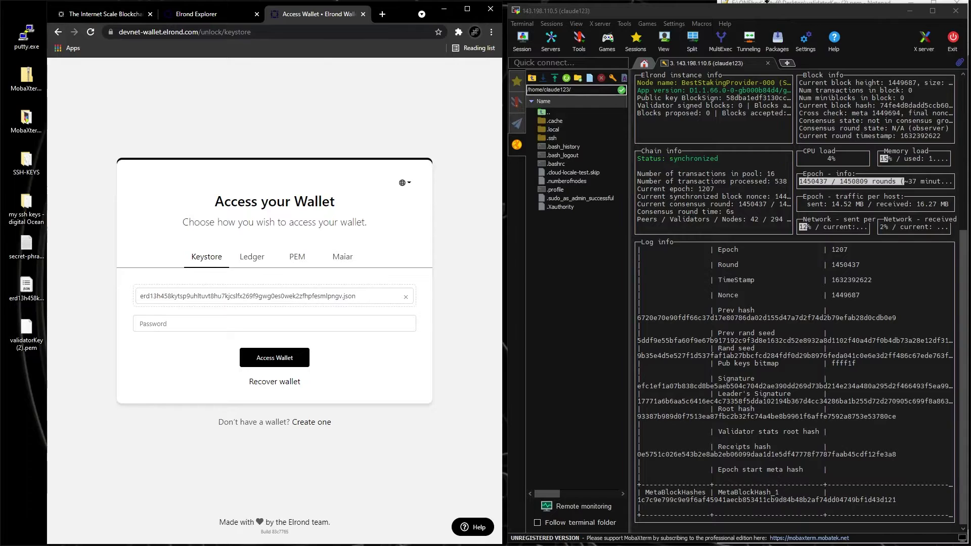
left_click(767, 3)
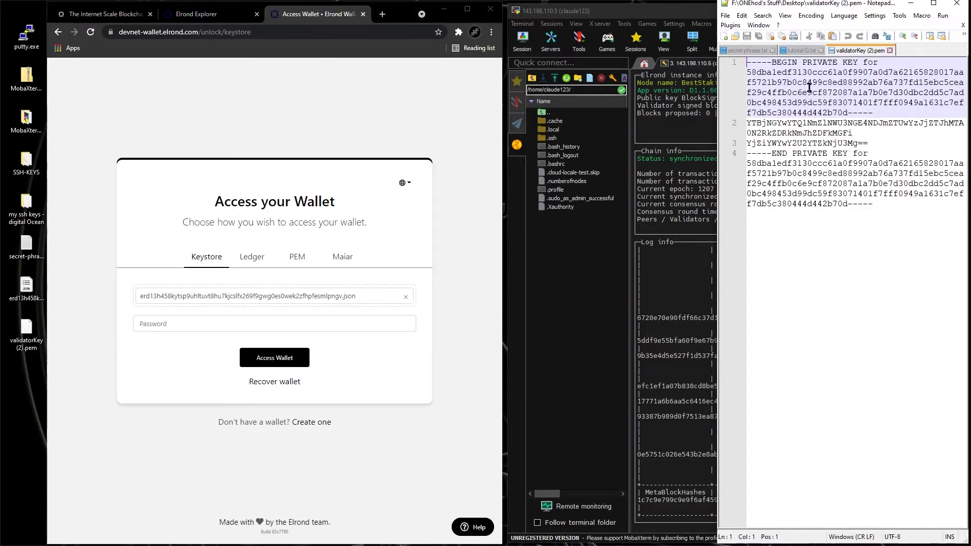
left_click(749, 50)
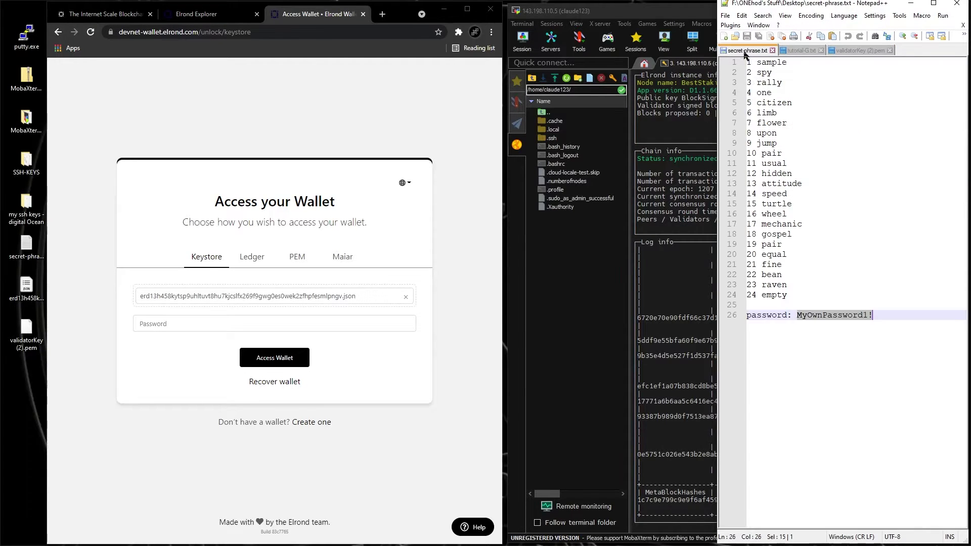
right_click(813, 316)
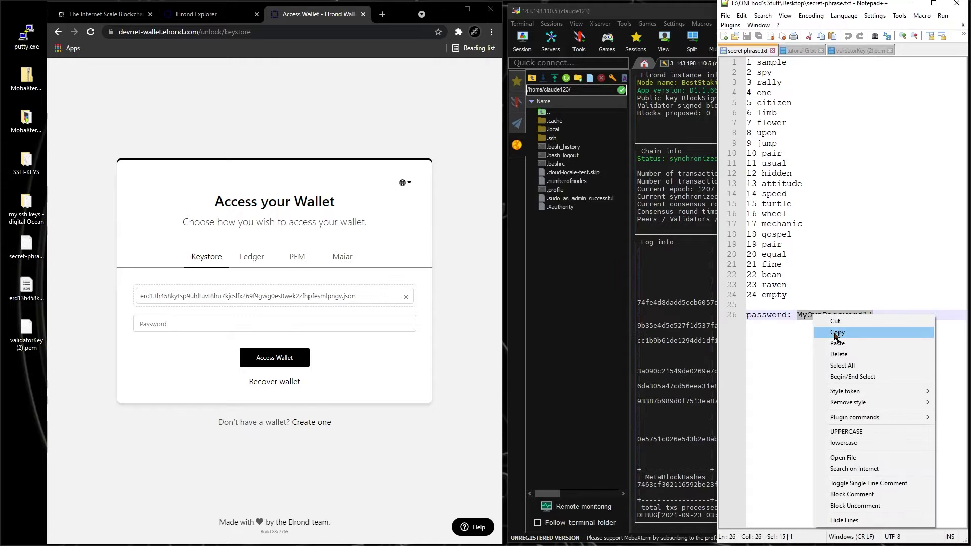
left_click(829, 331)
left_click(276, 324)
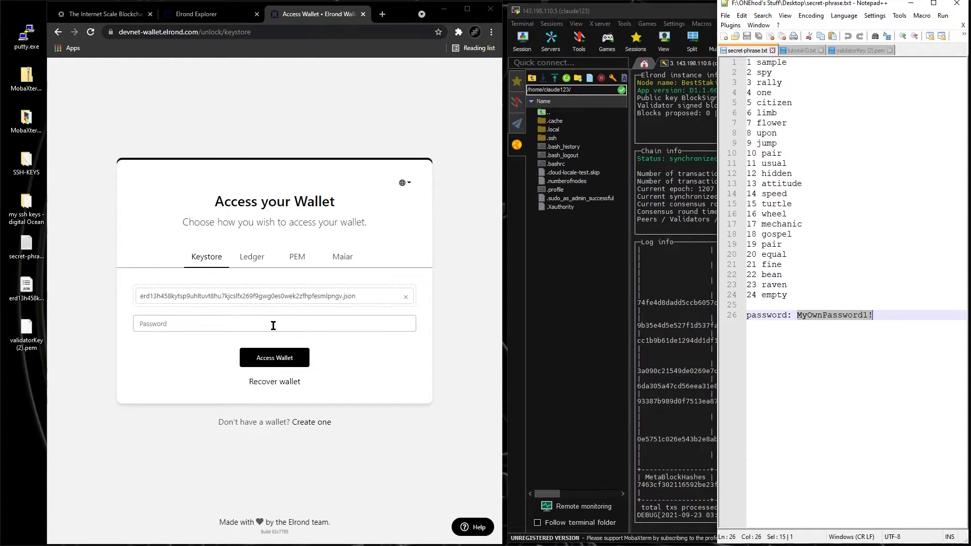
right_click(274, 326)
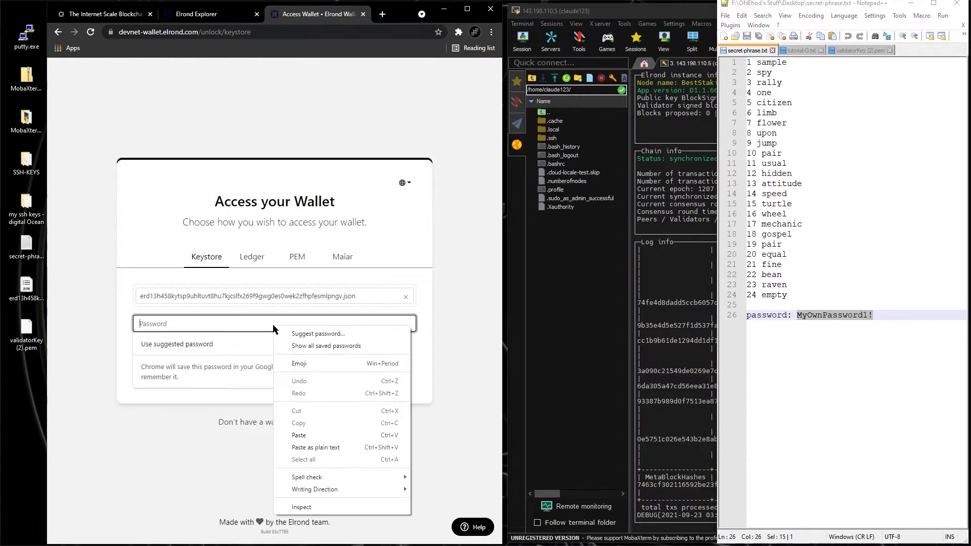
left_click(305, 436)
left_click(279, 360)
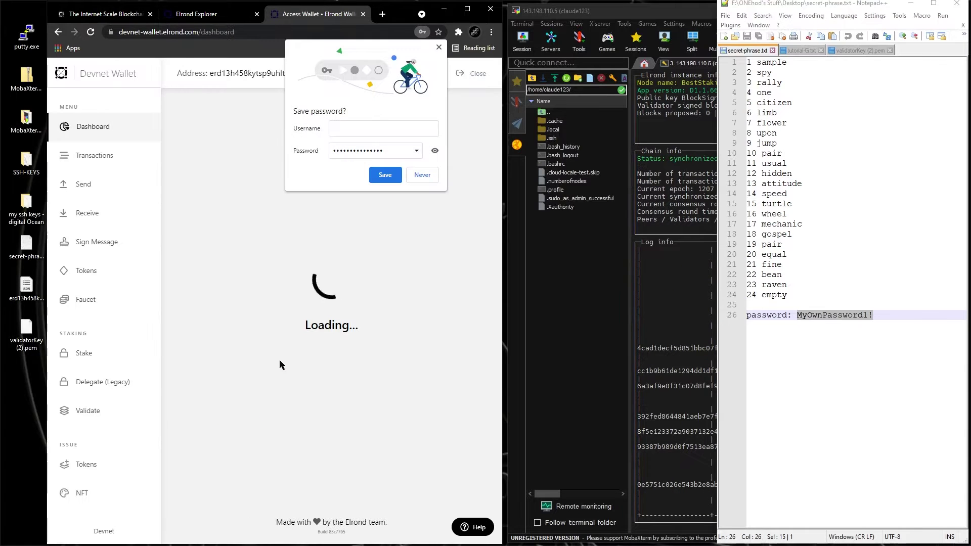
left_click(409, 211)
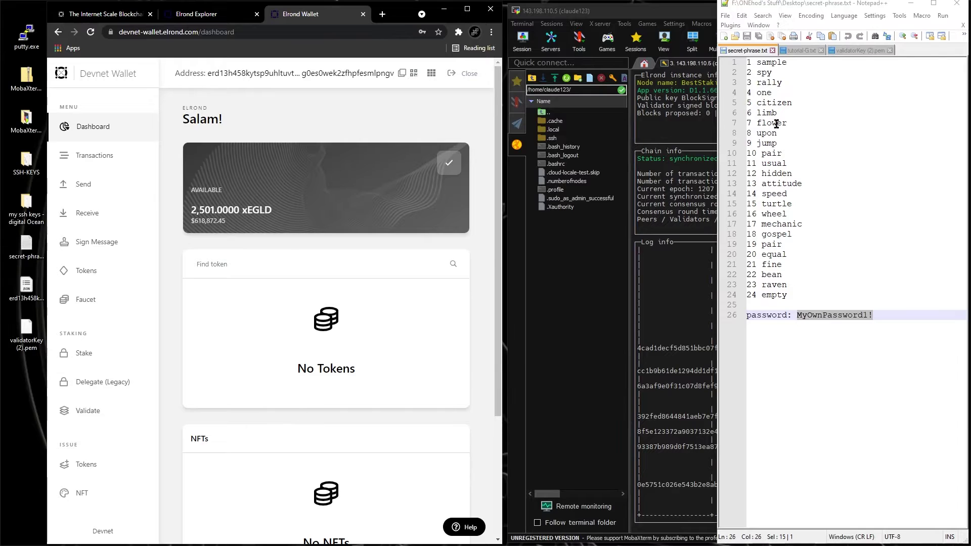
Check the tutorial notes, bring the node's terminal forward, and open the Validation Dashboard
left_click(799, 50)
left_click(876, 120)
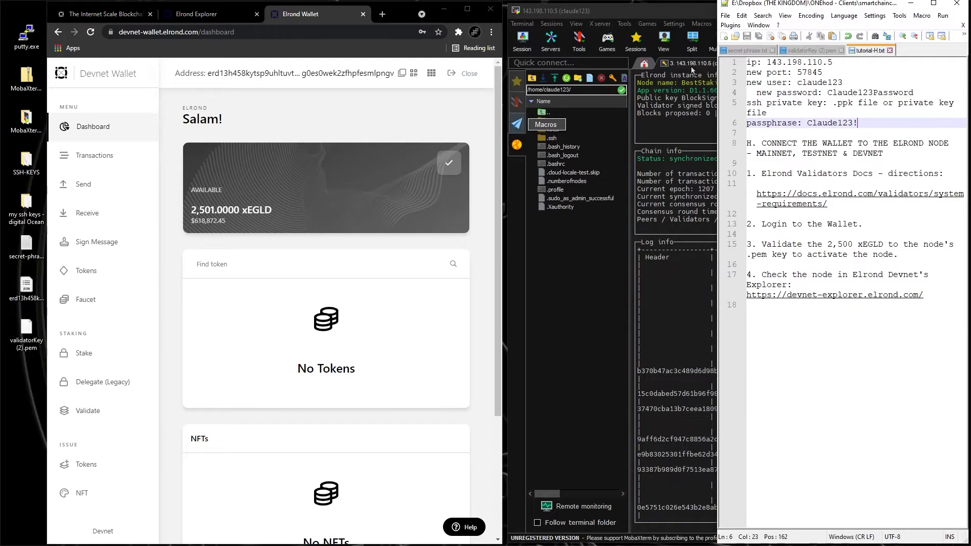
left_click(668, 12)
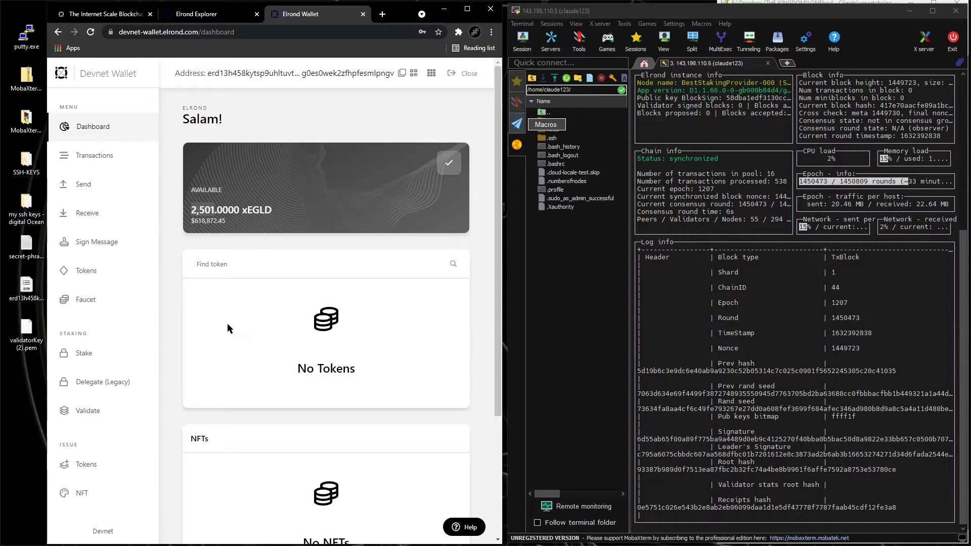
left_click(94, 411)
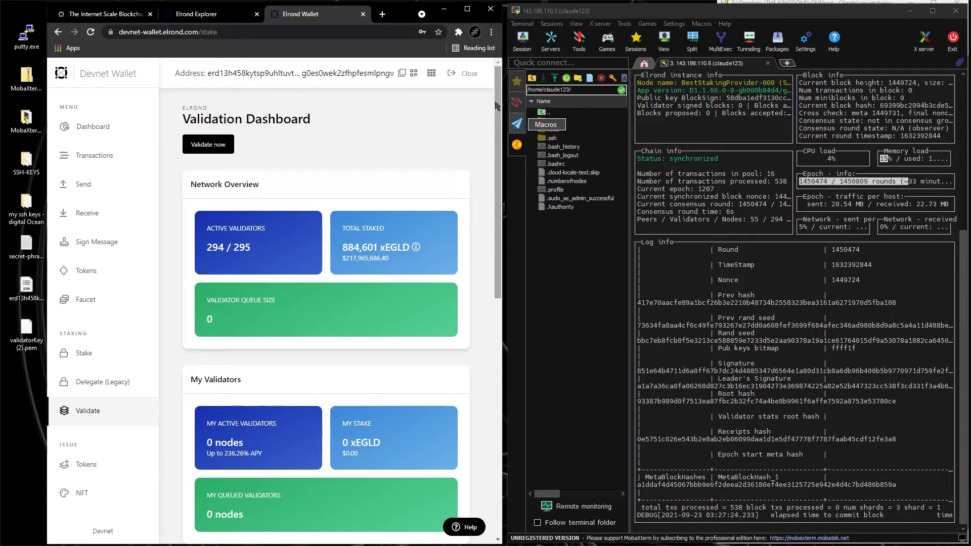
Widen the browser window and start a new validator to reach the stake amount form
left_click_drag(499, 100, 760, 90)
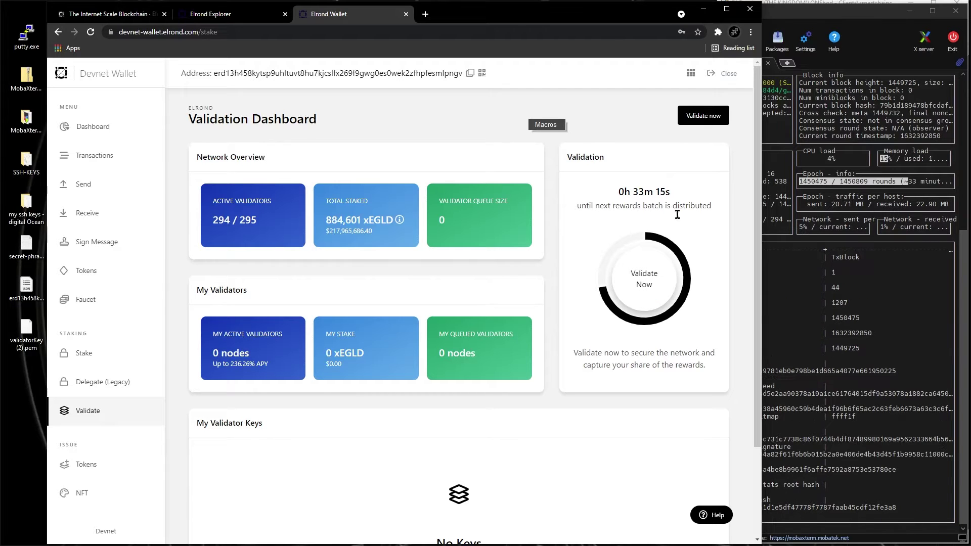
left_click(648, 286)
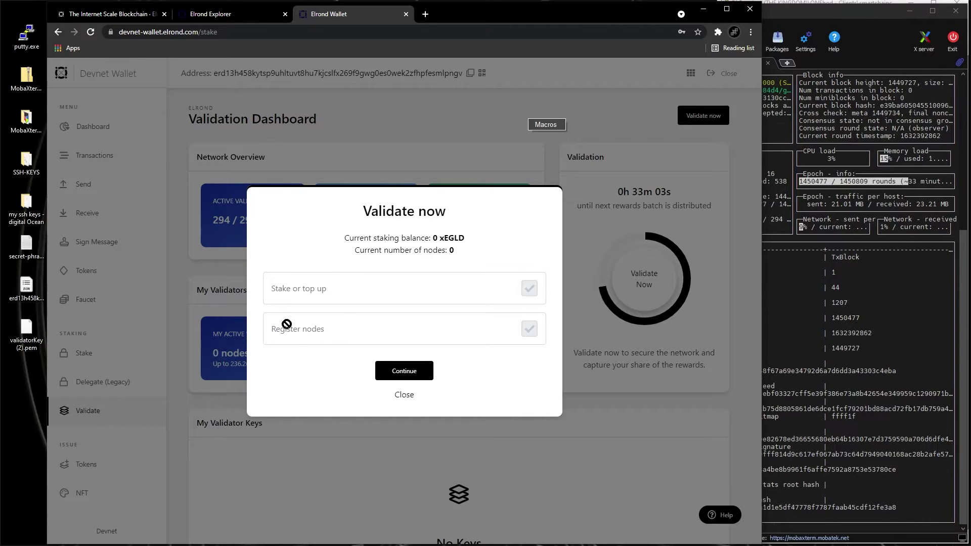
left_click(404, 373)
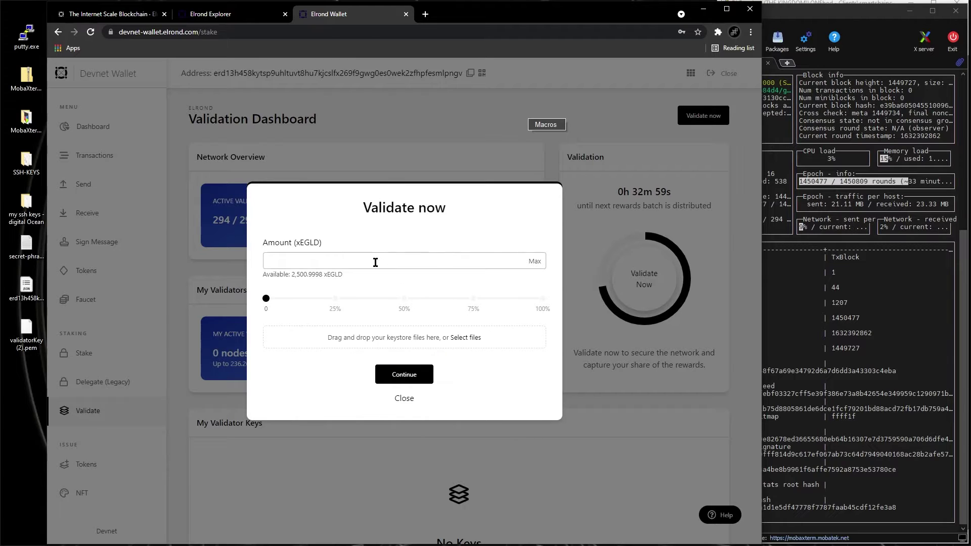
Enter a 2500 xEGLD stake, add validatorKey (2).pem, and submit it for confirmation
left_click(376, 262)
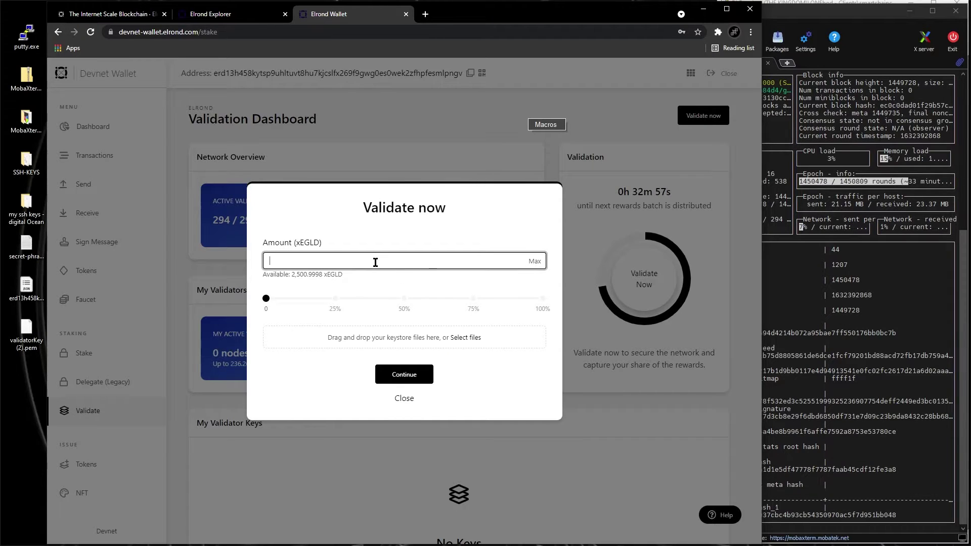
type("2500")
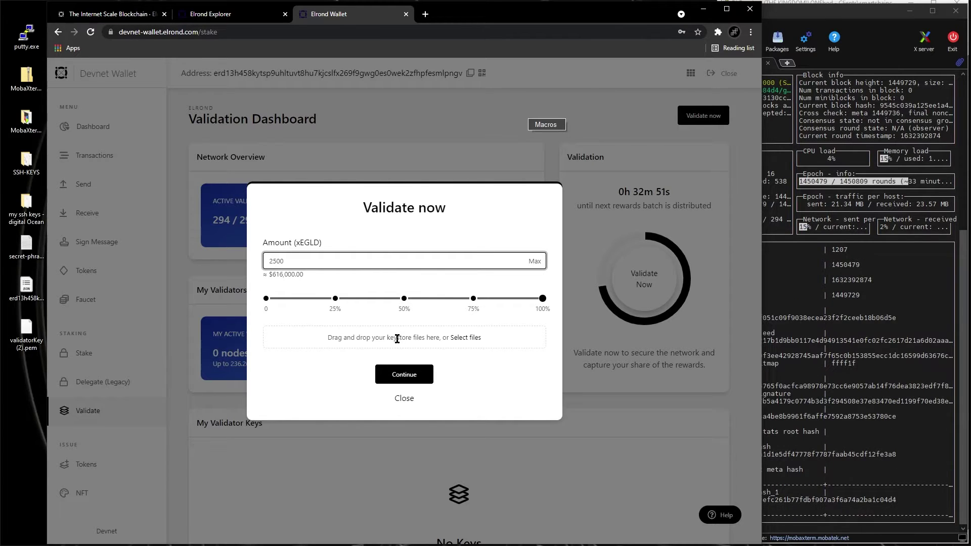
left_click_drag(388, 338, 484, 344)
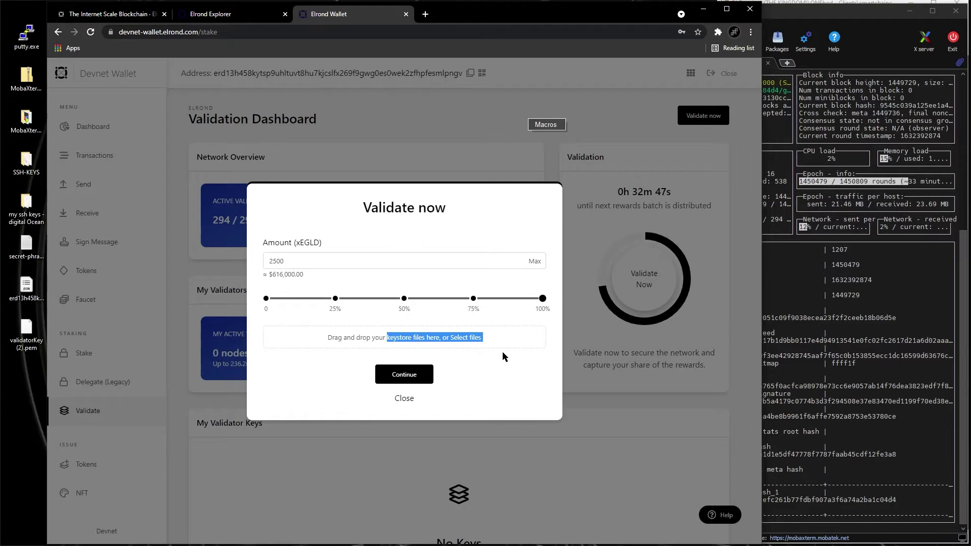
left_click(395, 338)
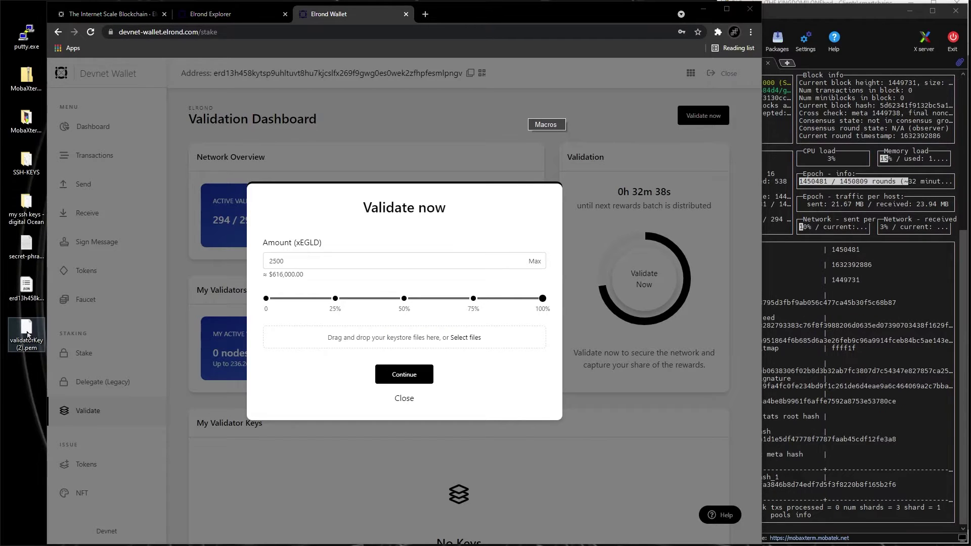
left_click_drag(28, 334, 380, 343)
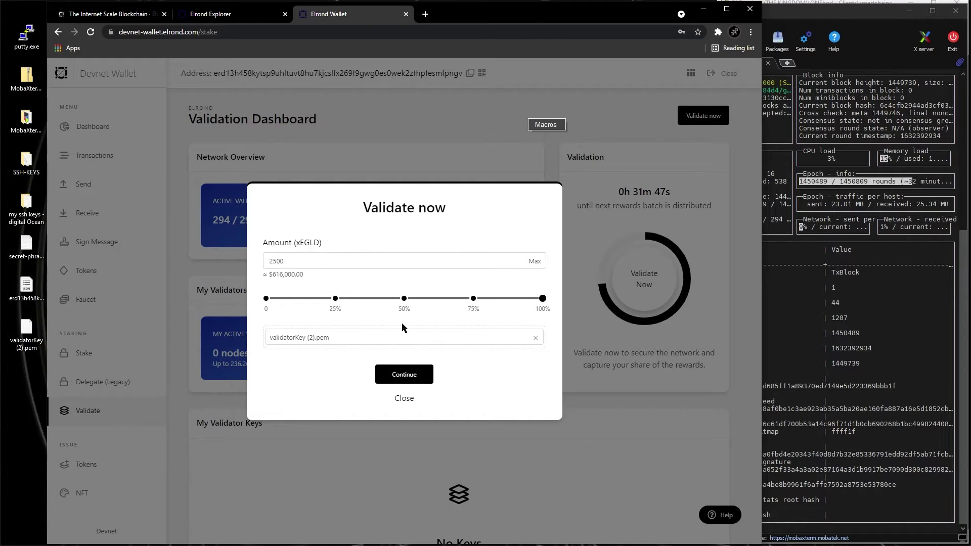
left_click(400, 379)
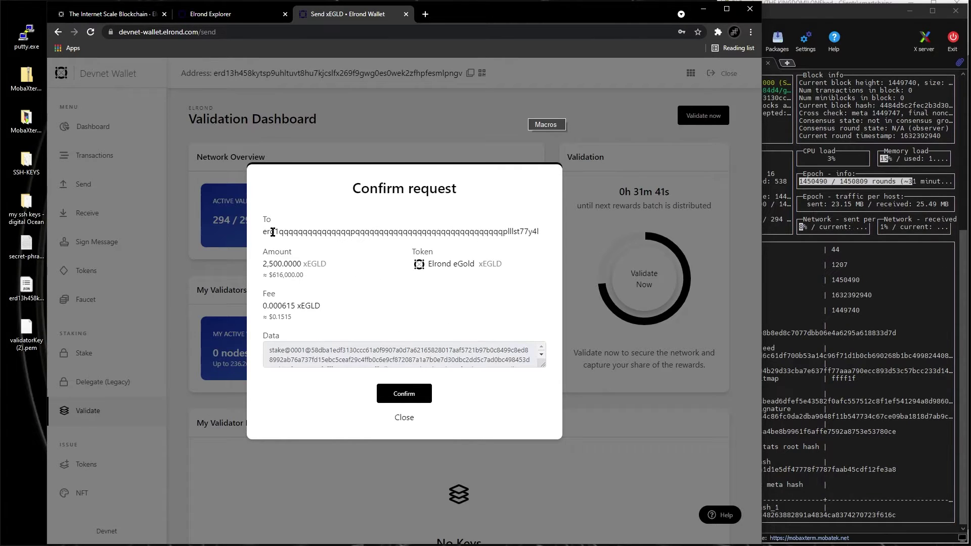
Review the recipient address, 2,500 xEGLD amount and stake data, then confirm the transaction
left_click_drag(262, 232, 539, 231)
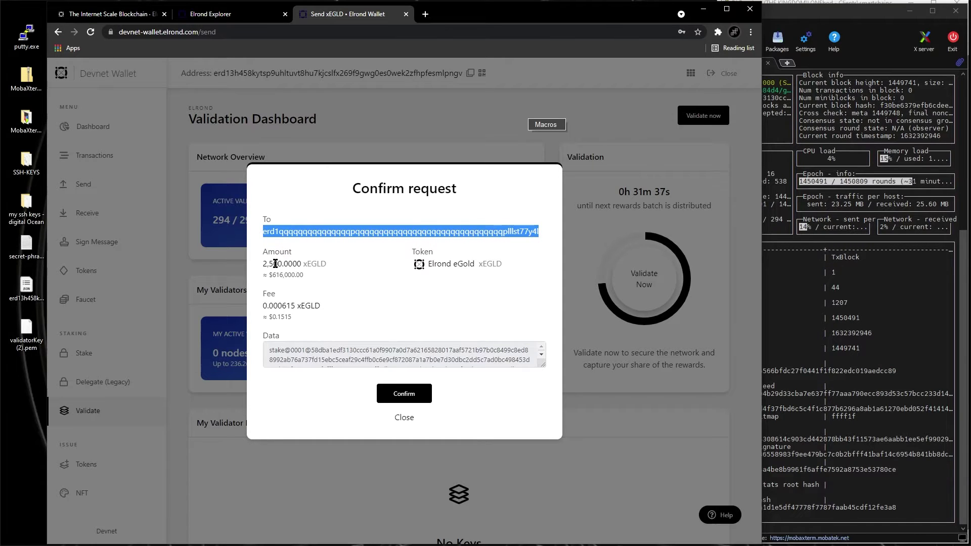
left_click_drag(263, 264, 374, 259)
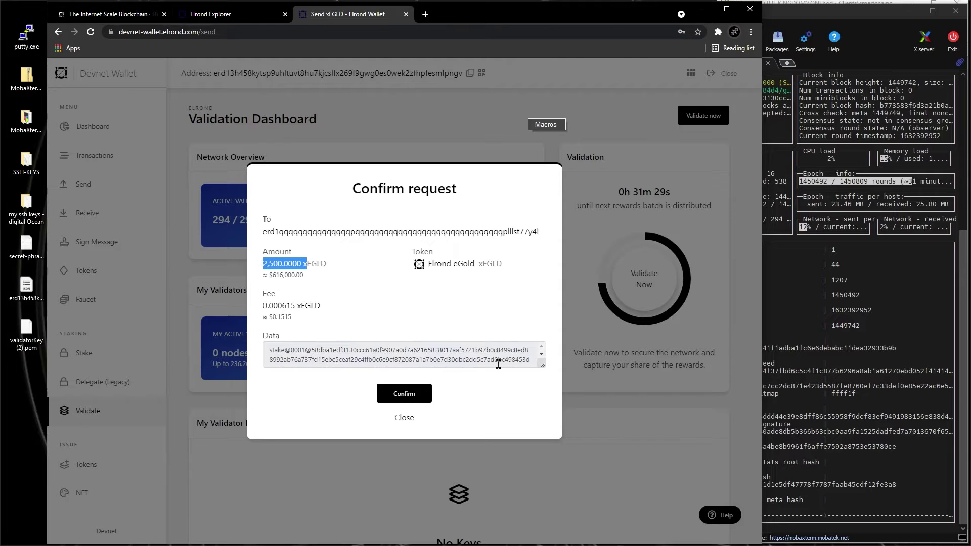
left_click_drag(543, 364, 543, 407)
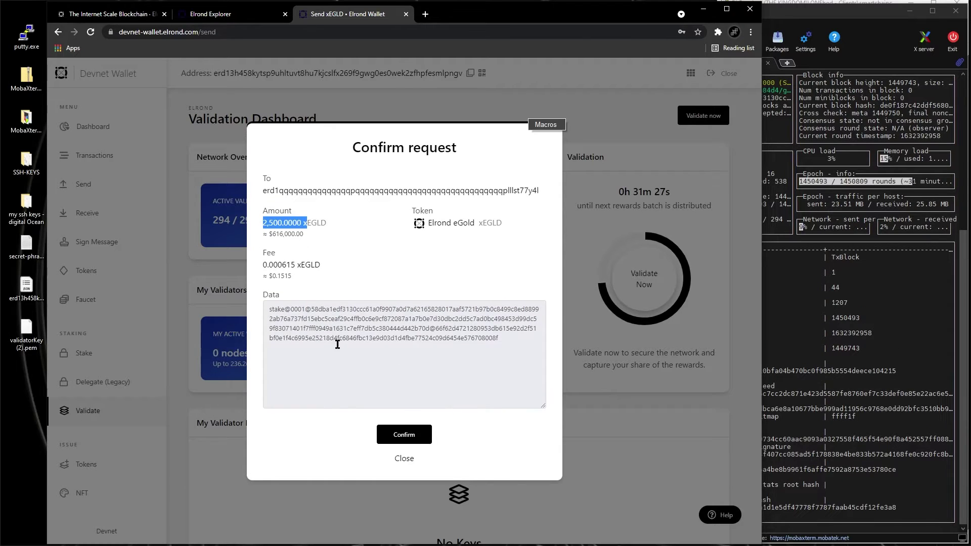
left_click_drag(291, 309, 501, 340)
left_click(435, 327)
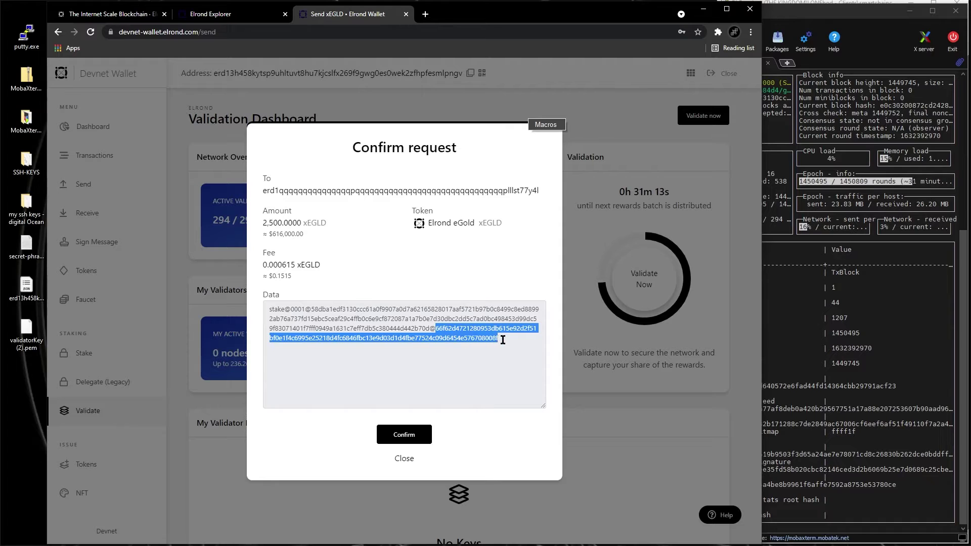
left_click(454, 314)
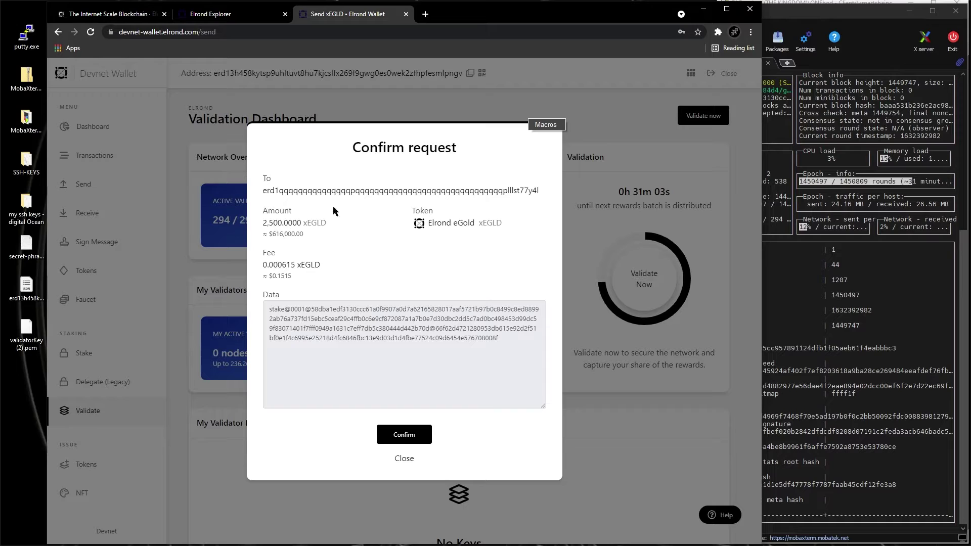
double_click(347, 192)
left_click(429, 195)
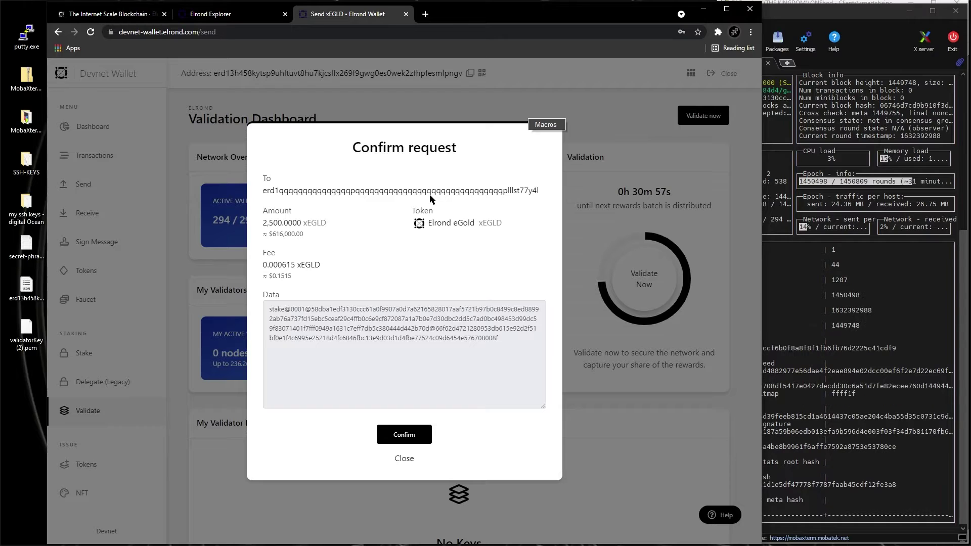
left_click(404, 438)
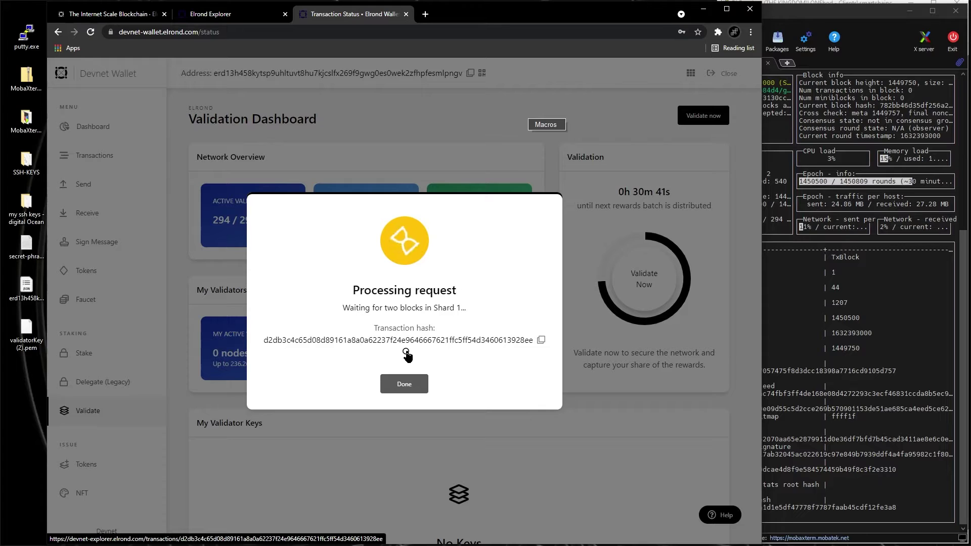
Verify the transaction's Success status in the explorer, close the dialog, and return to Dashboard
left_click(406, 352)
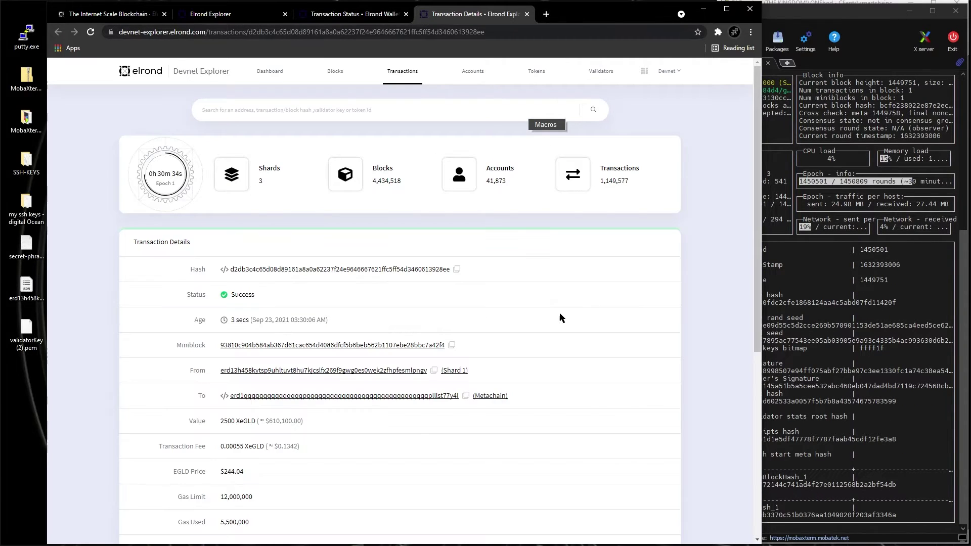
double_click(250, 297)
left_click(360, 14)
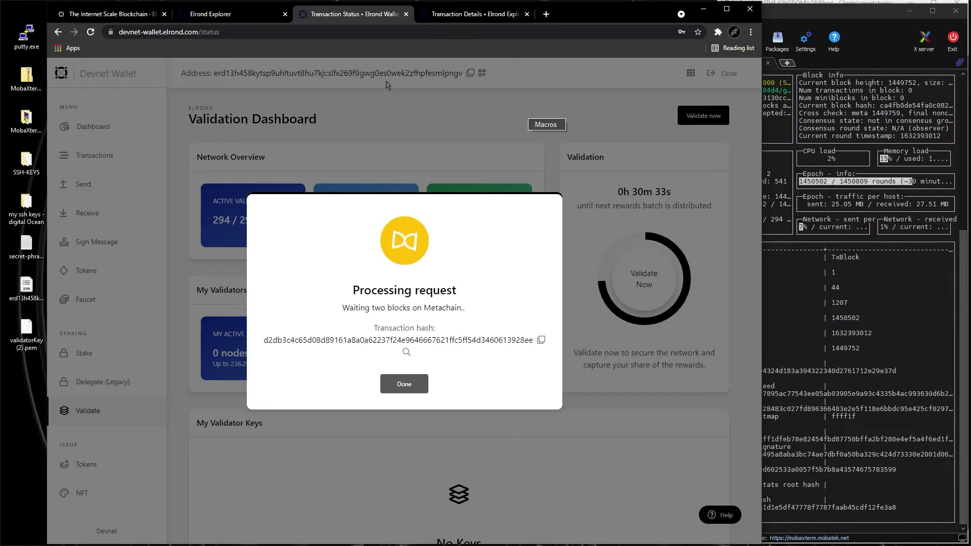
left_click(404, 390)
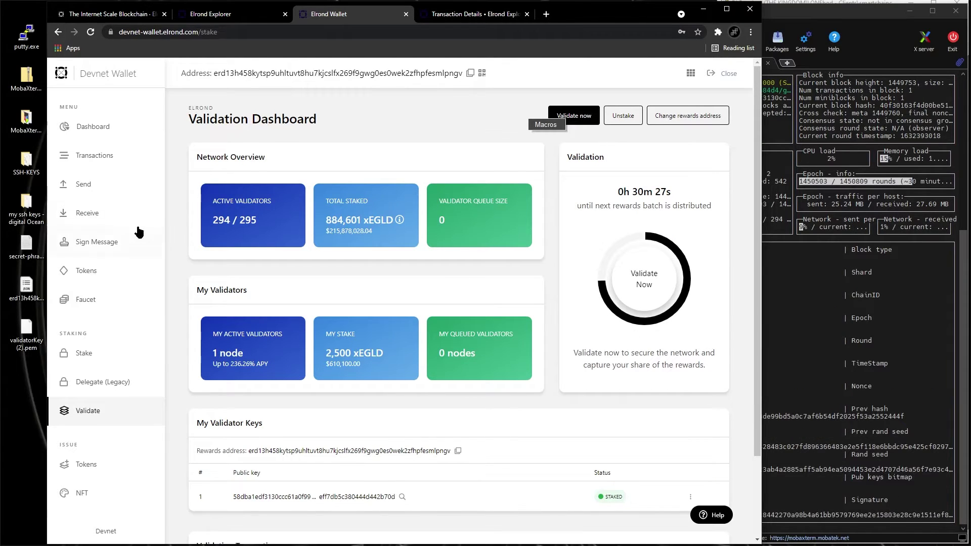
left_click(108, 129)
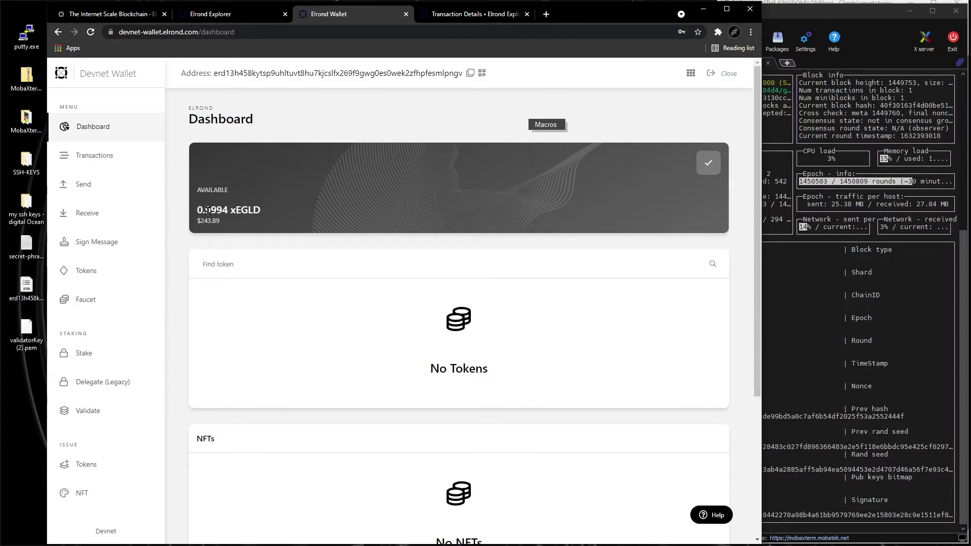
Check the remaining balance, review the Validation Dashboard's transactions, then switch to the explorer
left_click_drag(208, 211, 241, 212)
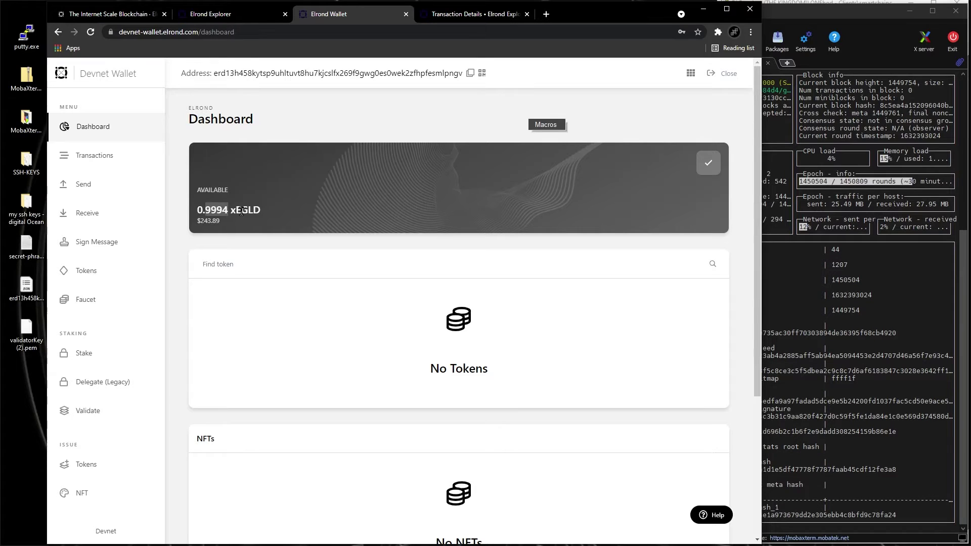
left_click(273, 201)
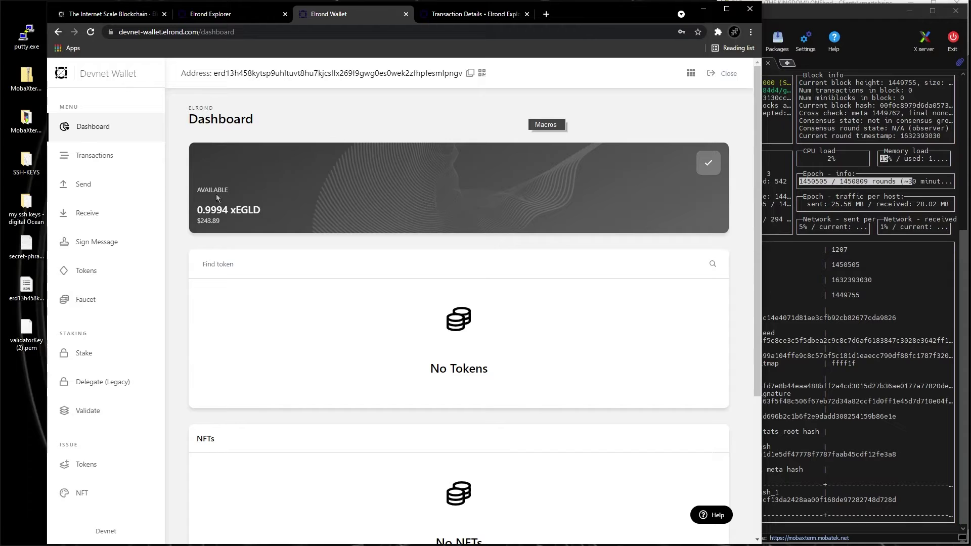
left_click(86, 410)
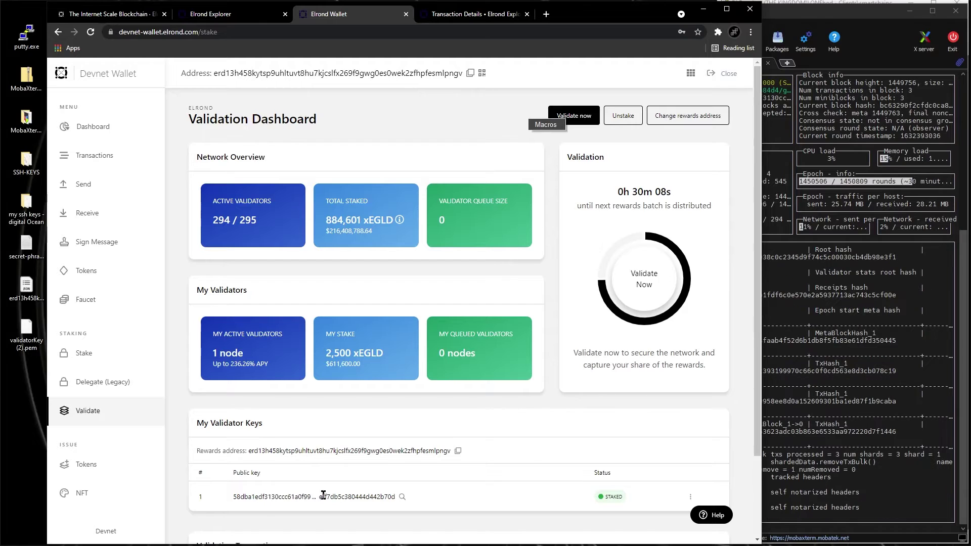
scroll(399, 484, "down", 2)
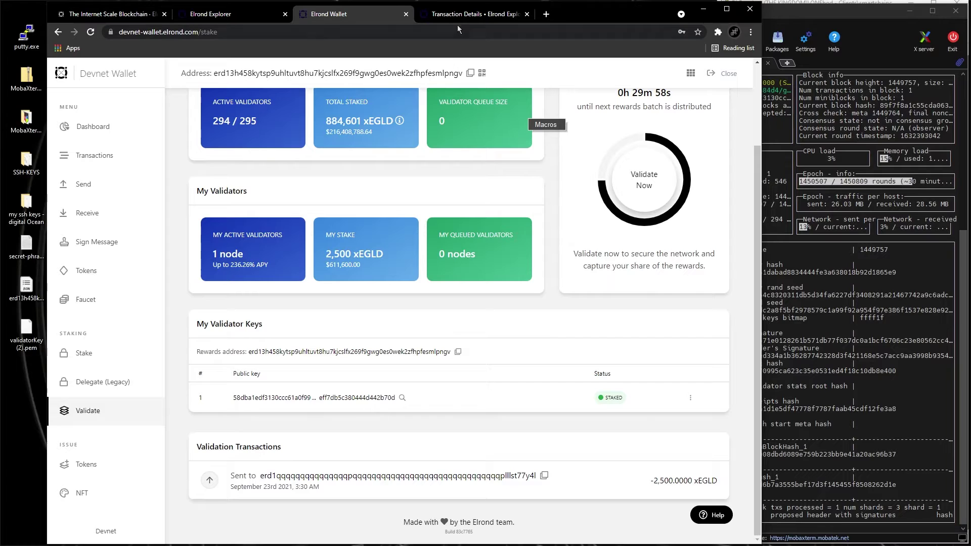
left_click(221, 13)
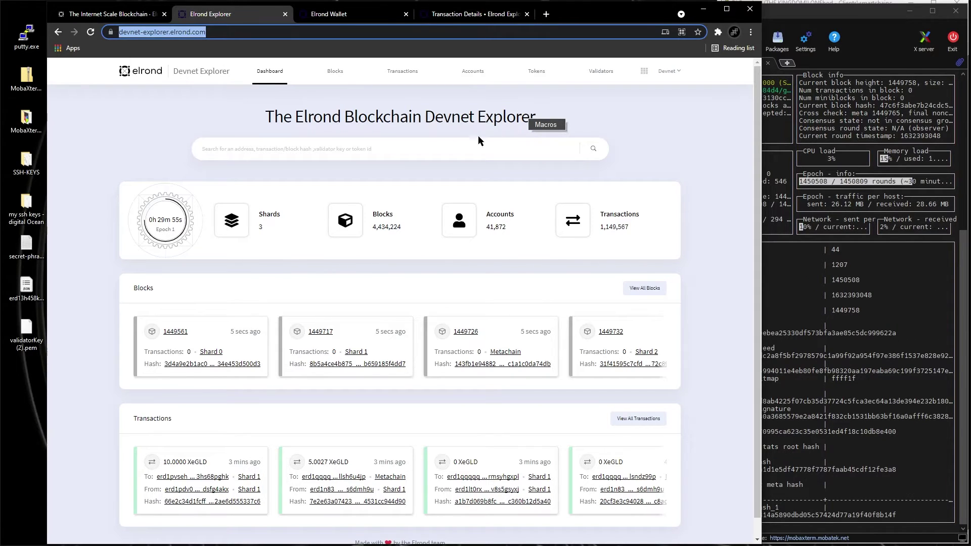
Show all validator nodes and search the list for 'best'
left_click(664, 117)
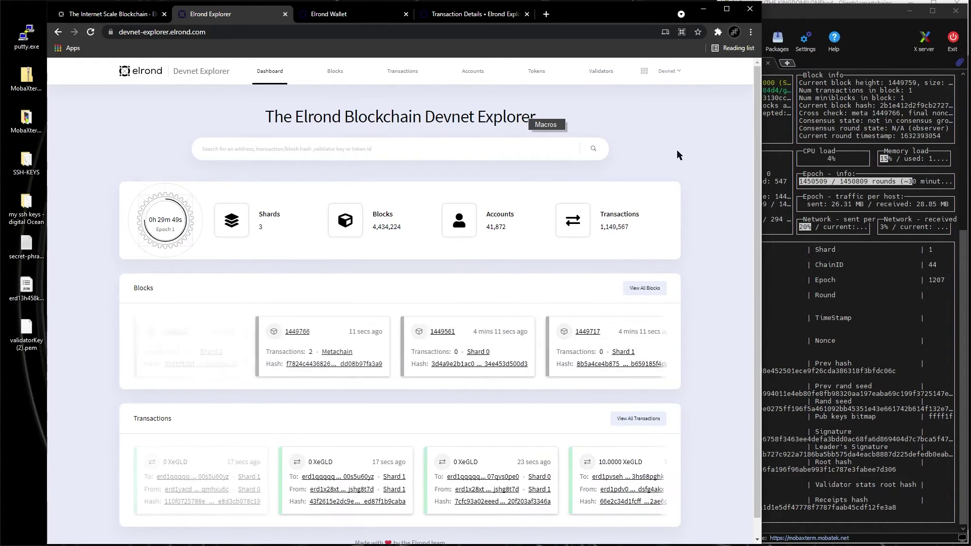
left_click(600, 76)
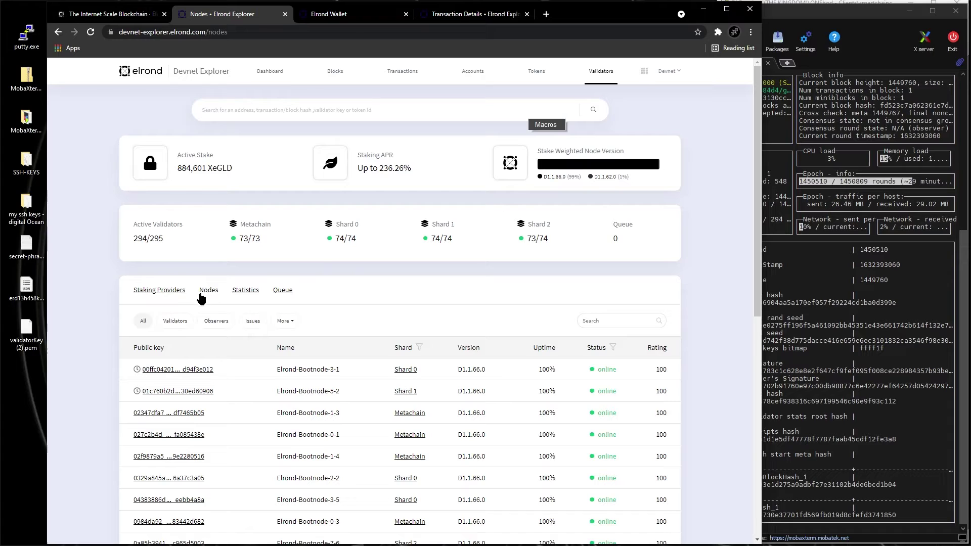
left_click(140, 327)
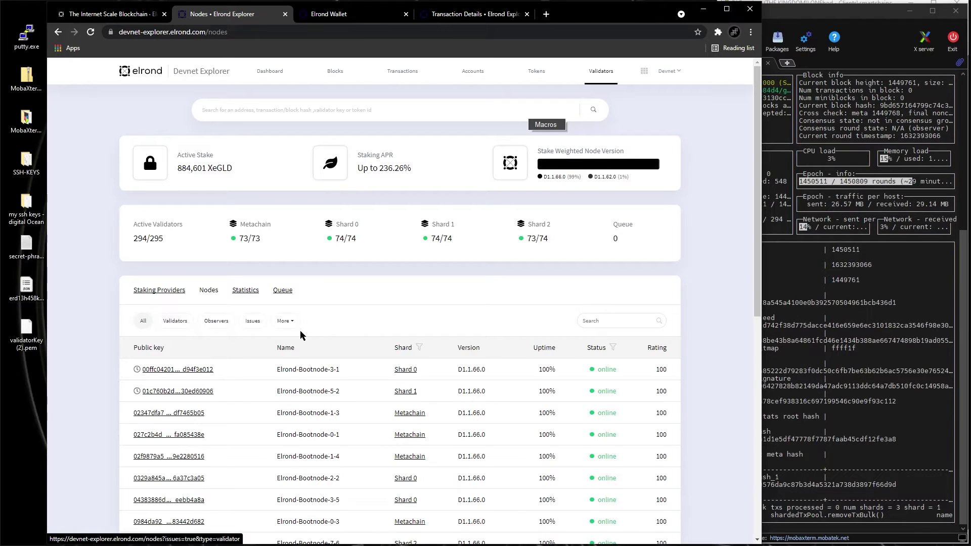
left_click(616, 319)
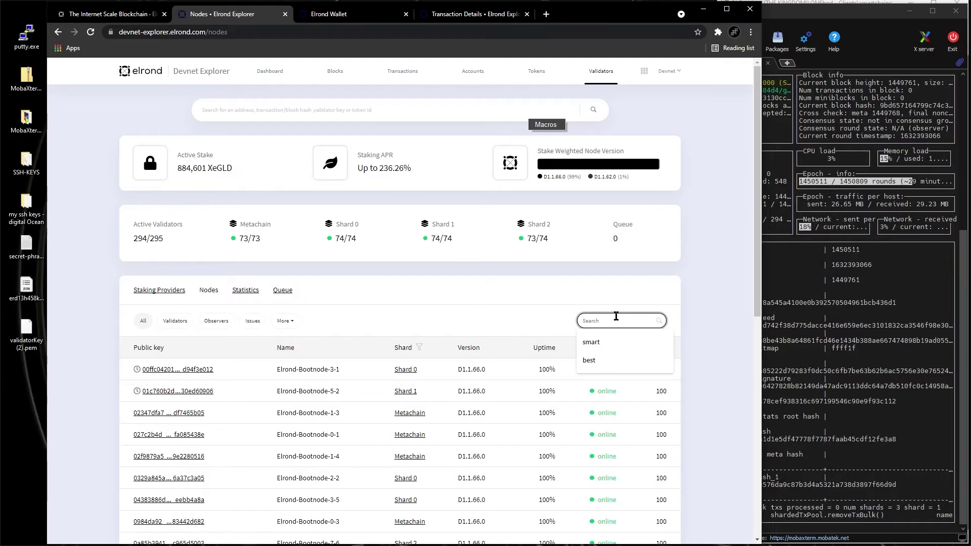
type("best")
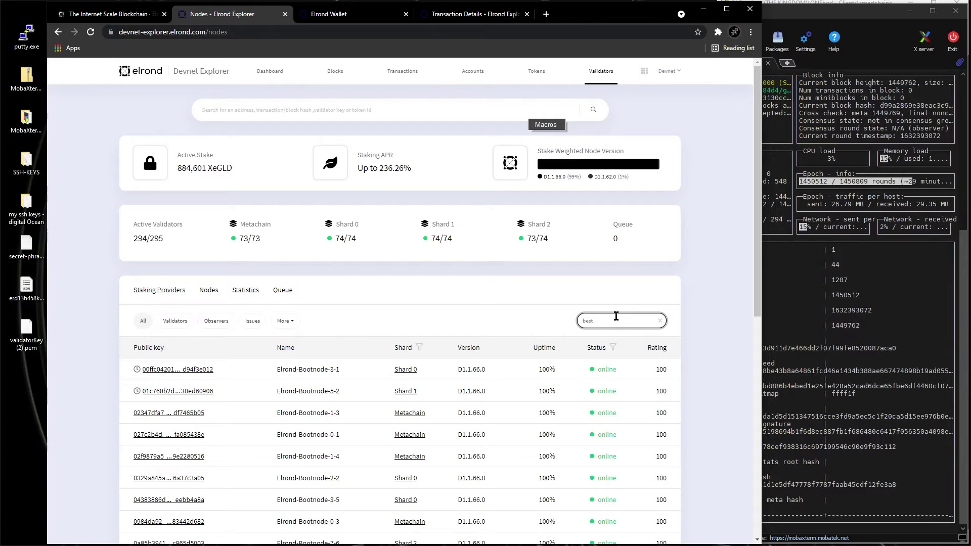
key("Return")
left_click(538, 354)
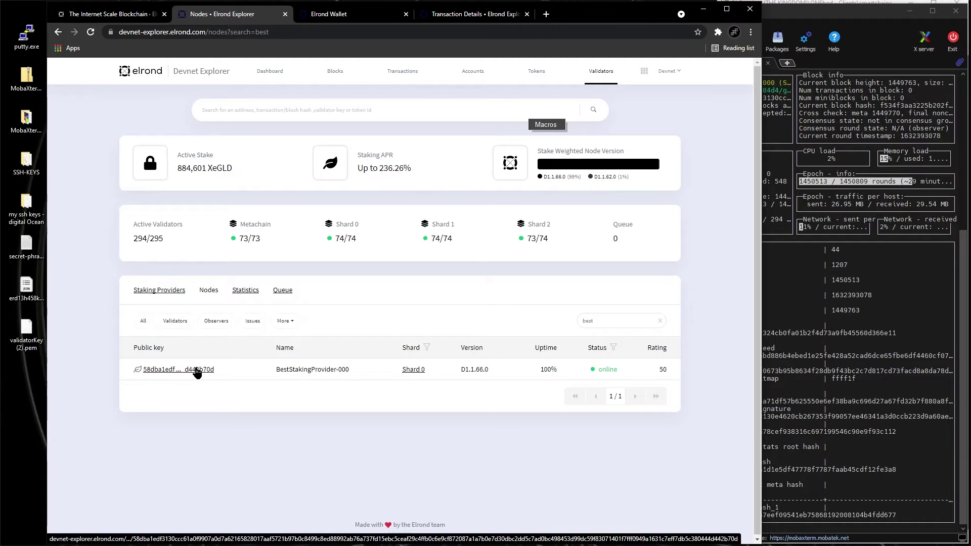
Check the BestStakingProvider-000 node's name and its rating of 50
double_click(663, 370)
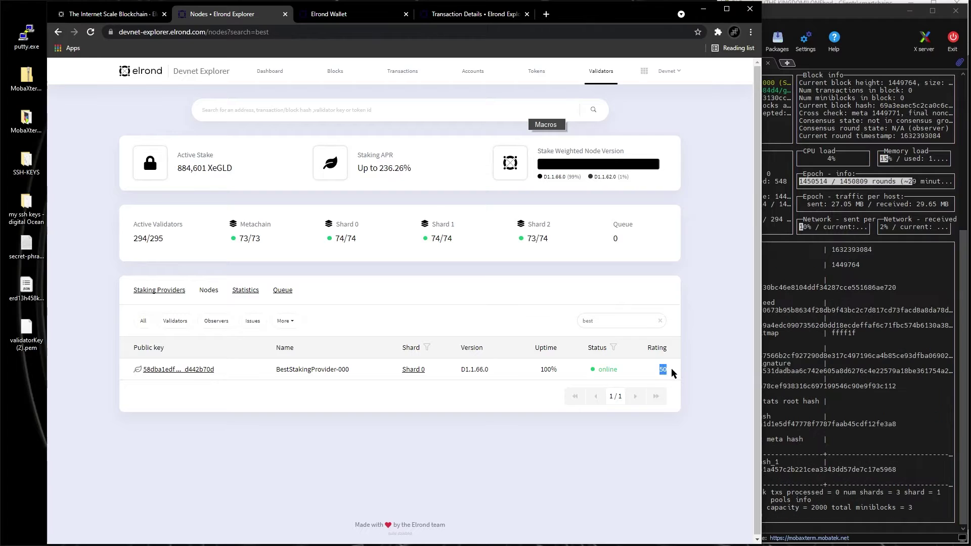
left_click(674, 374)
double_click(663, 369)
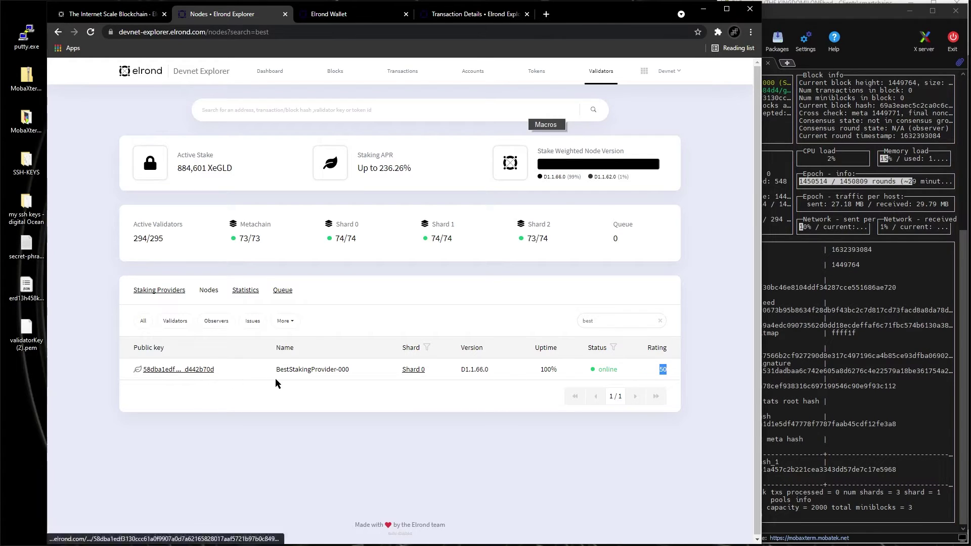
left_click_drag(289, 370, 332, 370)
left_click(358, 370)
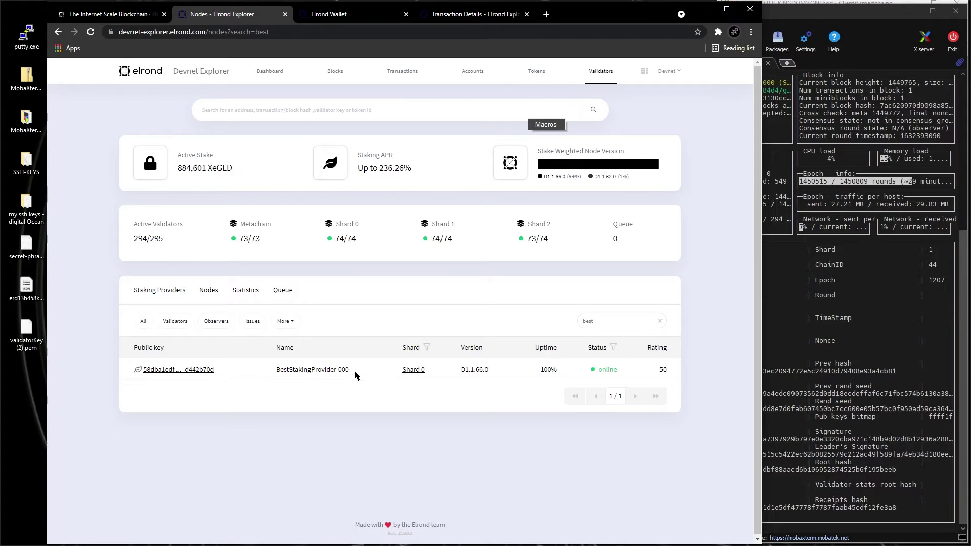
Open BestStakingProvider-000's node details, check the 2,500.00 xEGLD locked, then bring MobaXterm forward
left_click(196, 370)
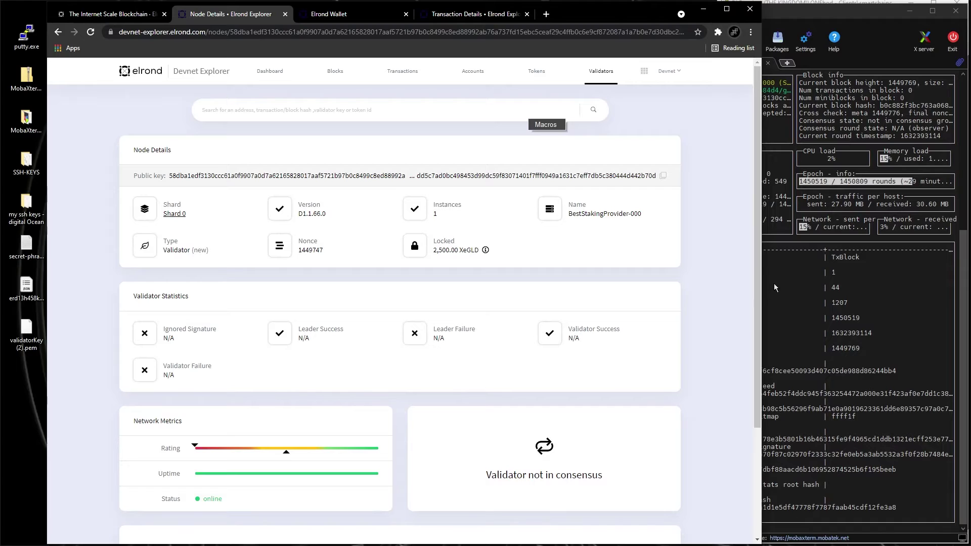
scroll(695, 290, "down", 2)
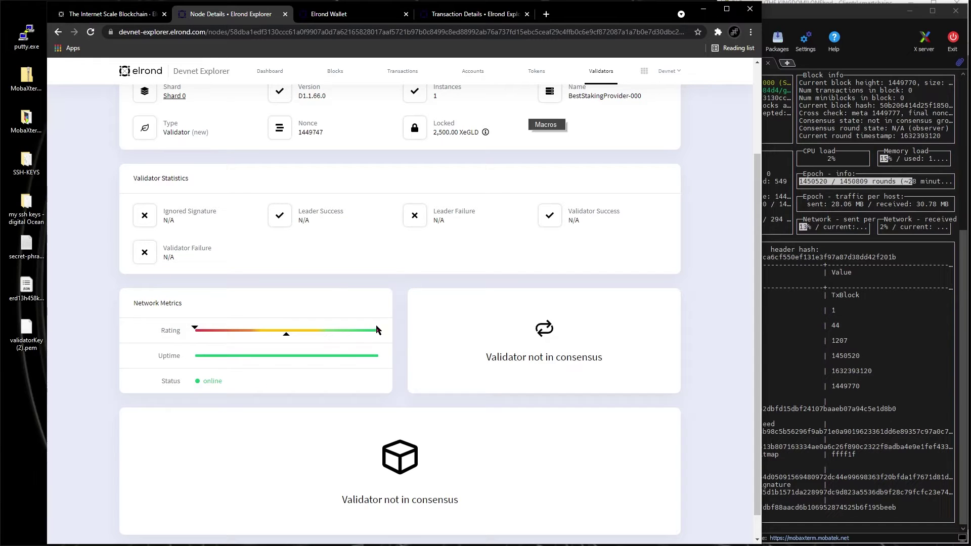
scroll(664, 372, "up", 3)
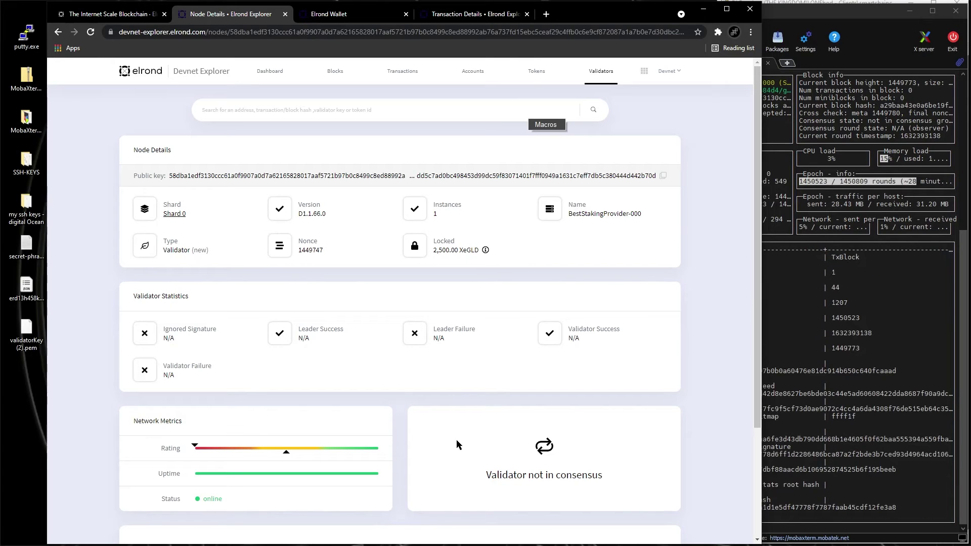
double_click(435, 247)
left_click_drag(435, 250, 455, 250)
left_click(435, 250)
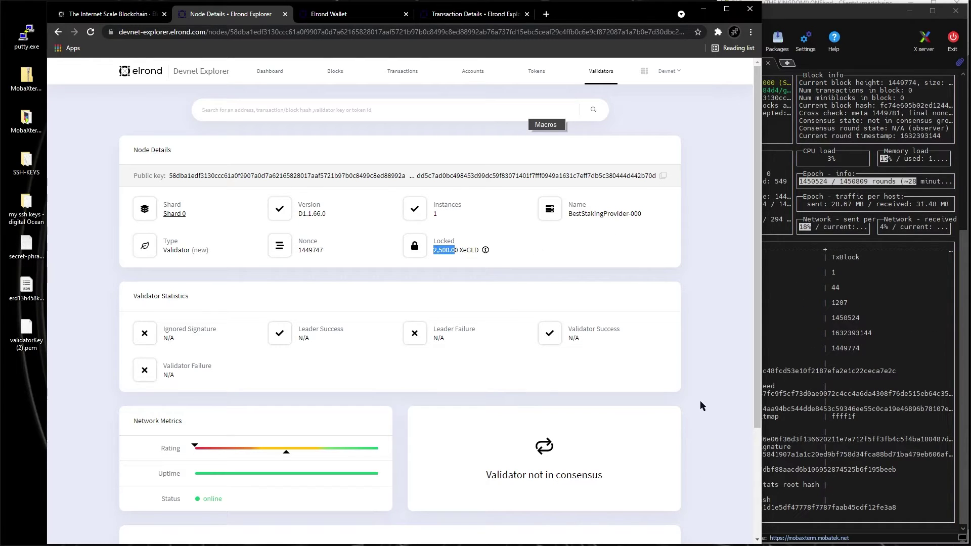
left_click(785, 332)
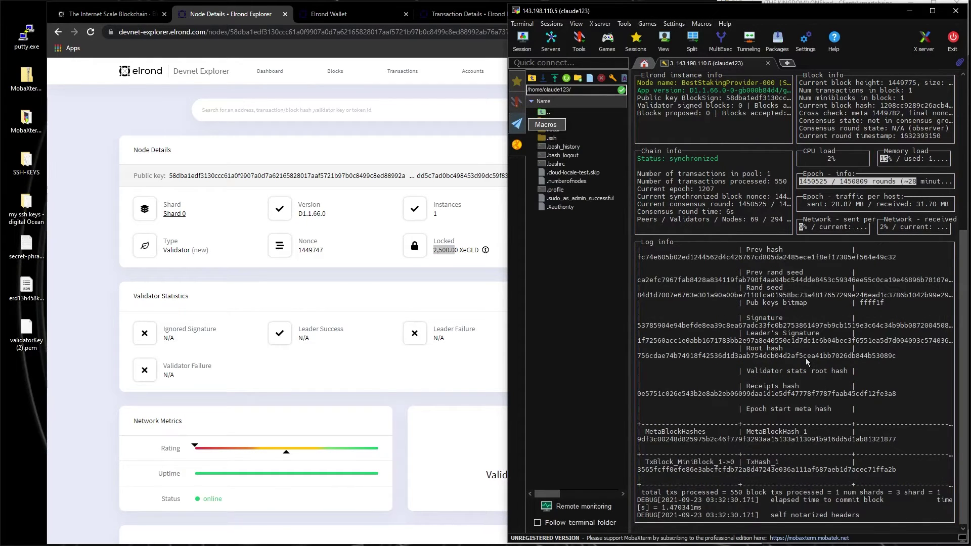
Quit the node's TermUI dashboard in MobaXterm and bring the browser back to the front
key("ctrl+c")
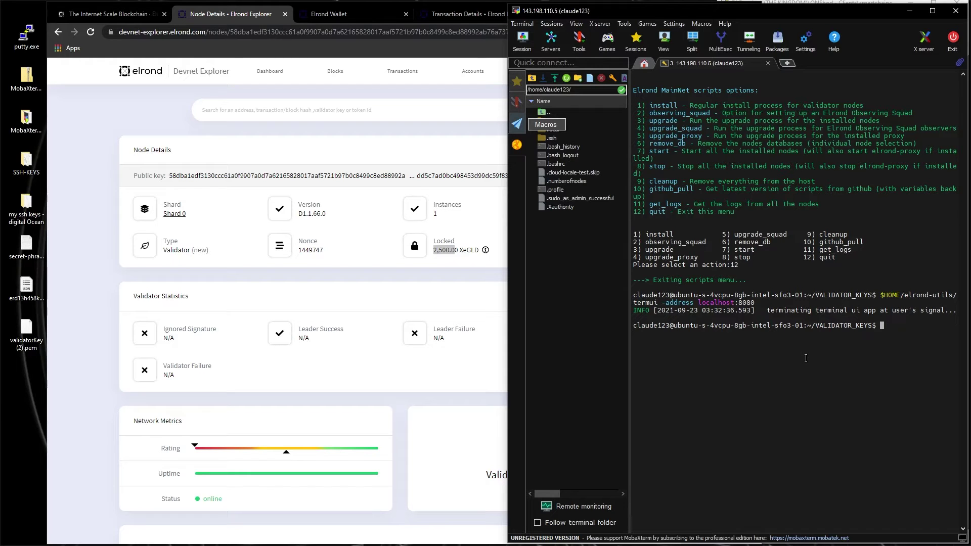
left_click(109, 14)
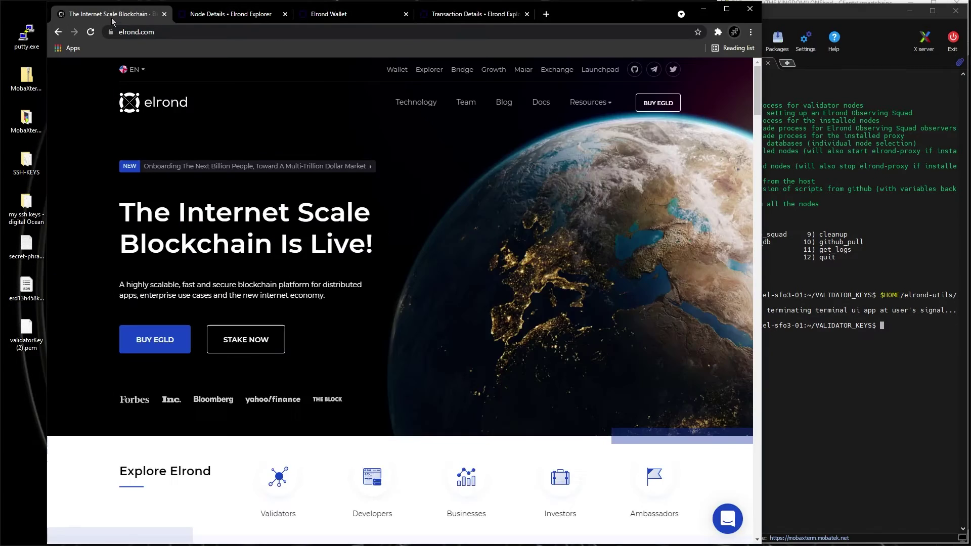
Navigate Elrond Docs to the Validators Devnet Installing & updating guide
left_click(541, 104)
left_click(556, 192)
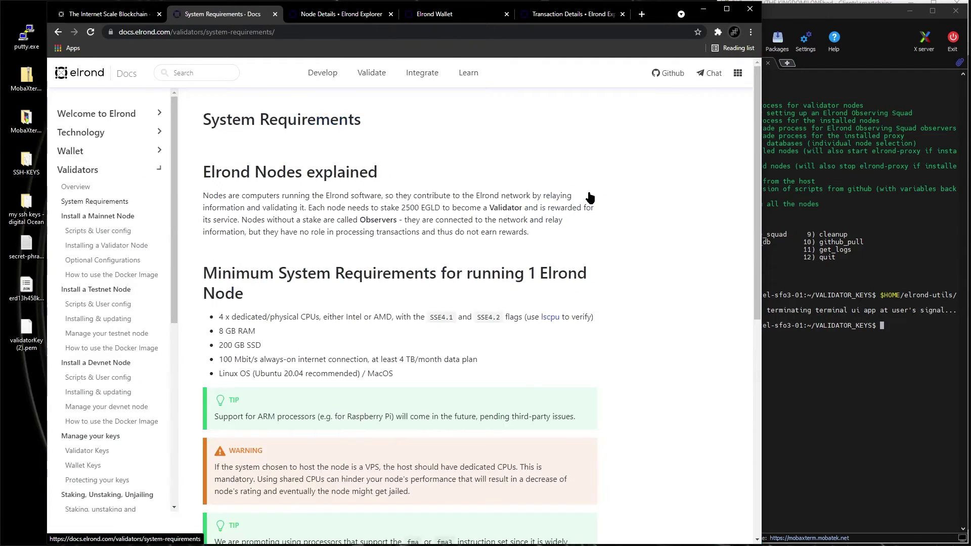
left_click(98, 319)
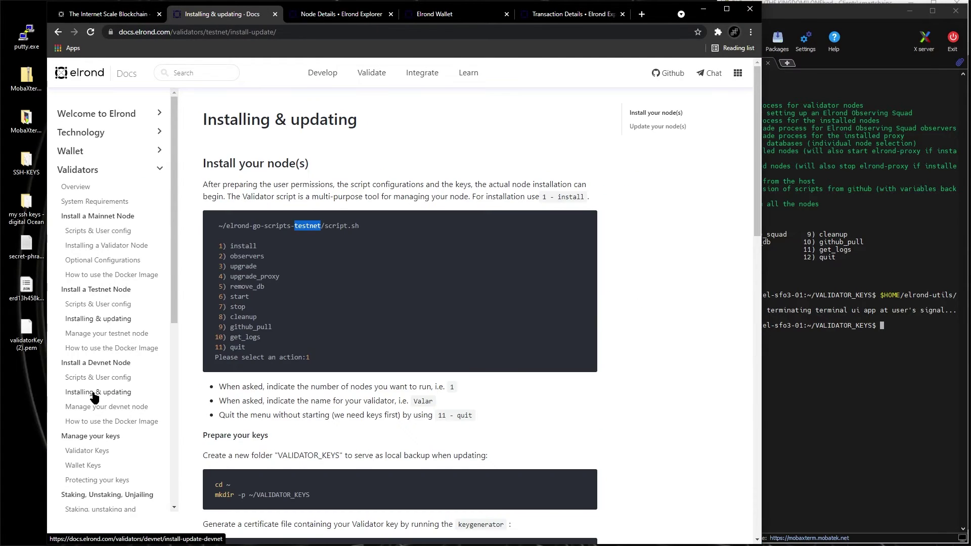
left_click(94, 393)
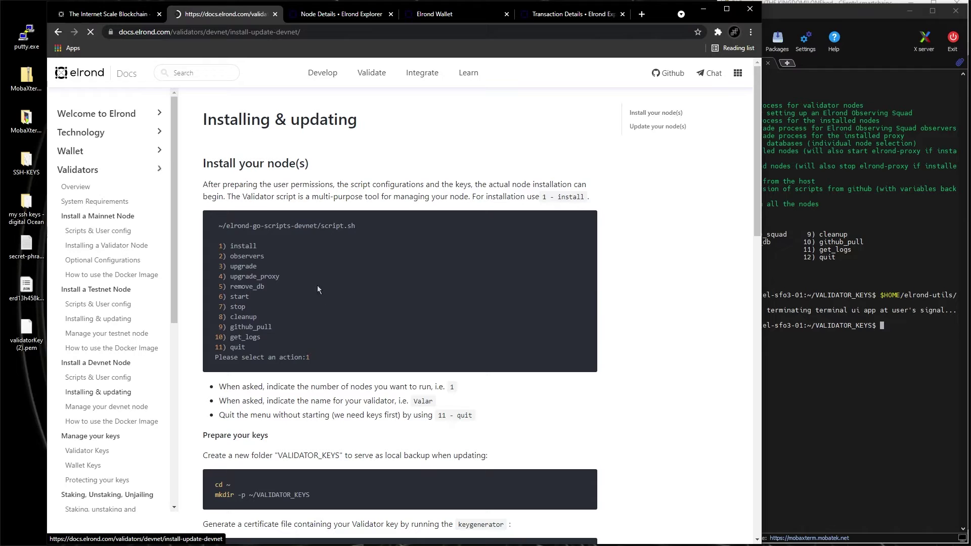
Scroll to the TermUI section and select its launch command
left_click(345, 276)
scroll(332, 284, "down", 15)
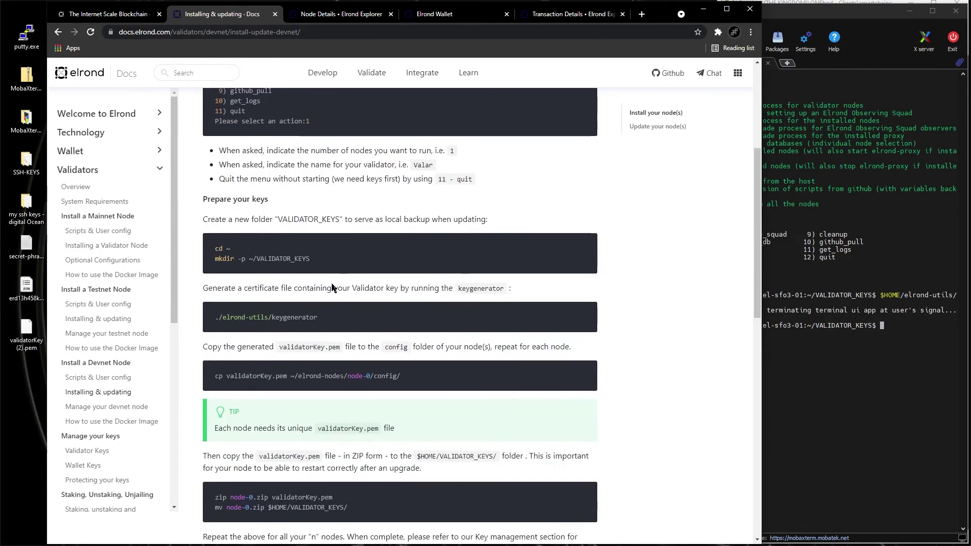
left_click_drag(214, 238, 425, 240)
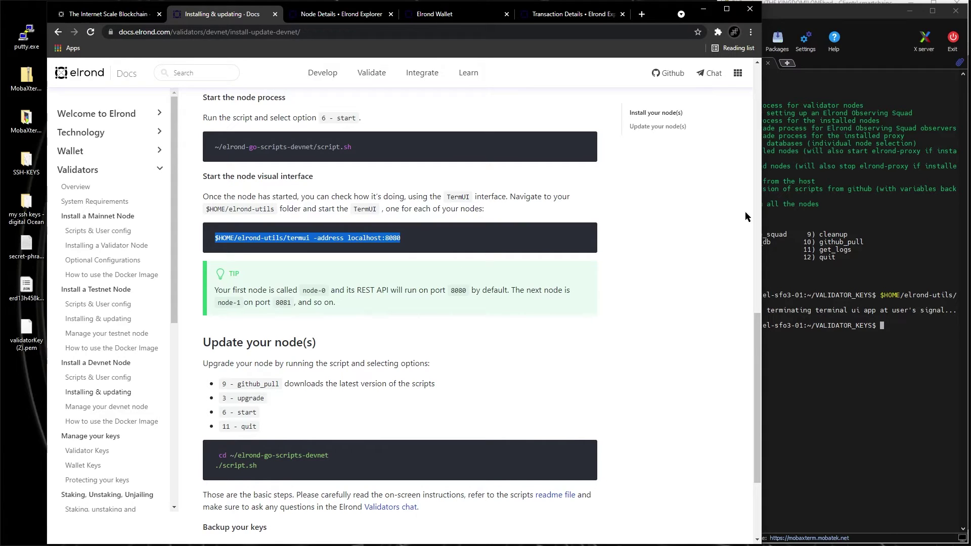
left_click(830, 187)
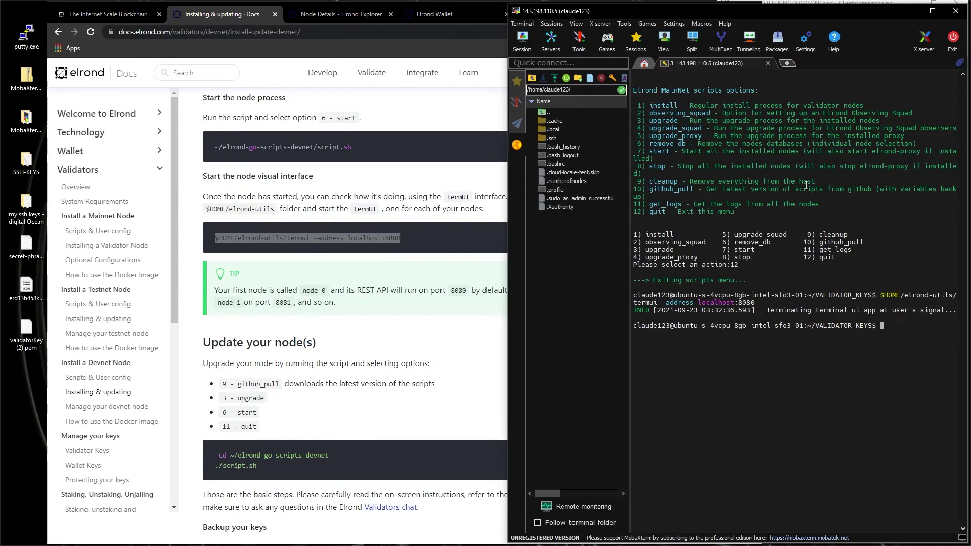
Close the server session tab and delete the saved 143.198.110.5 session
left_click(768, 63)
left_click(729, 297)
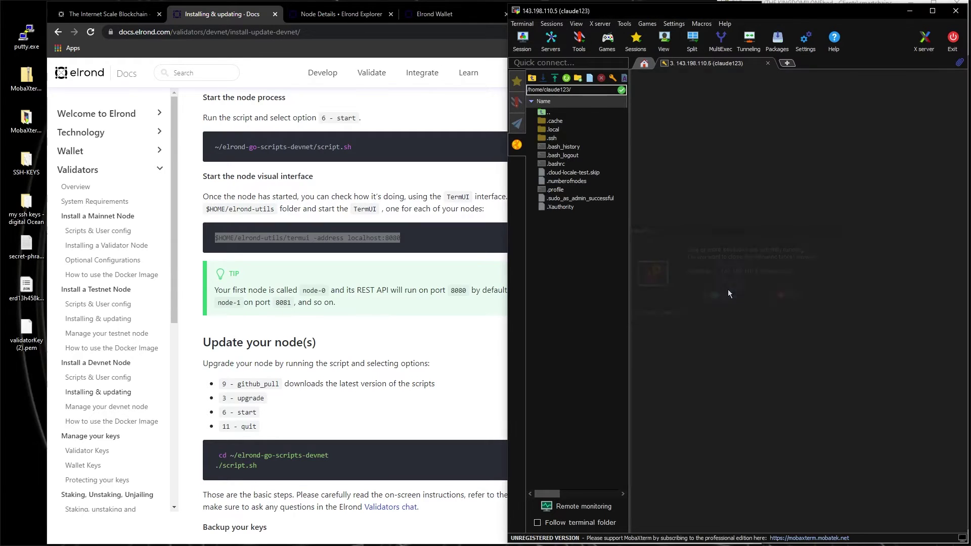
right_click(592, 105)
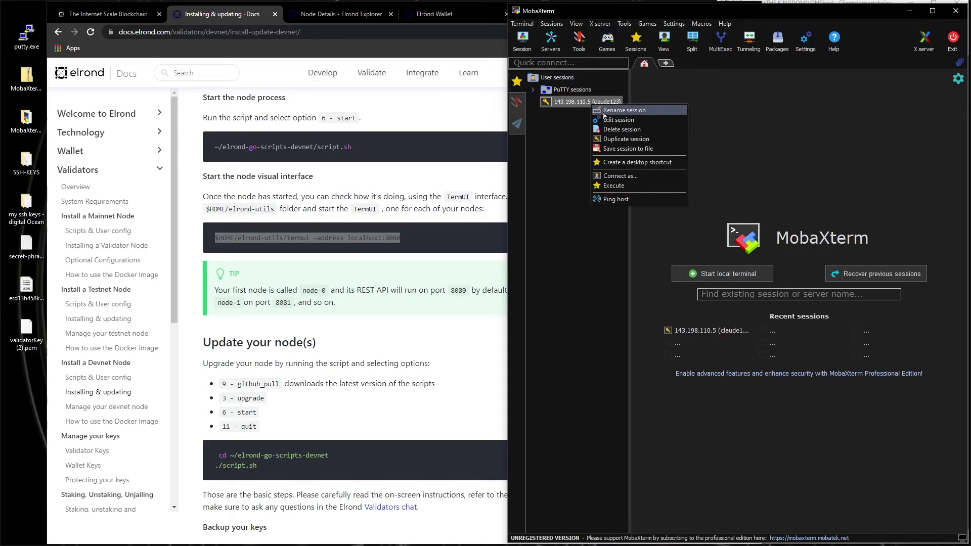
left_click(621, 129)
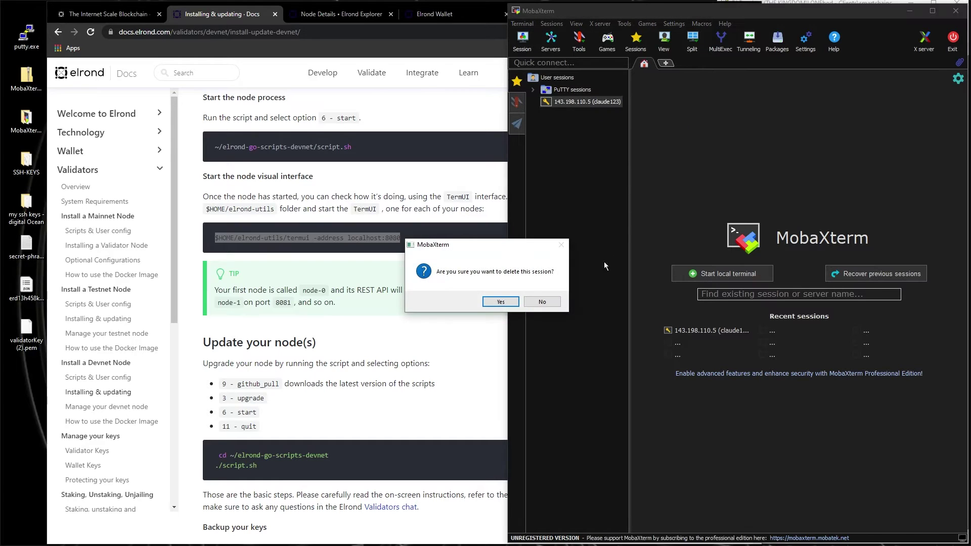
left_click(529, 303)
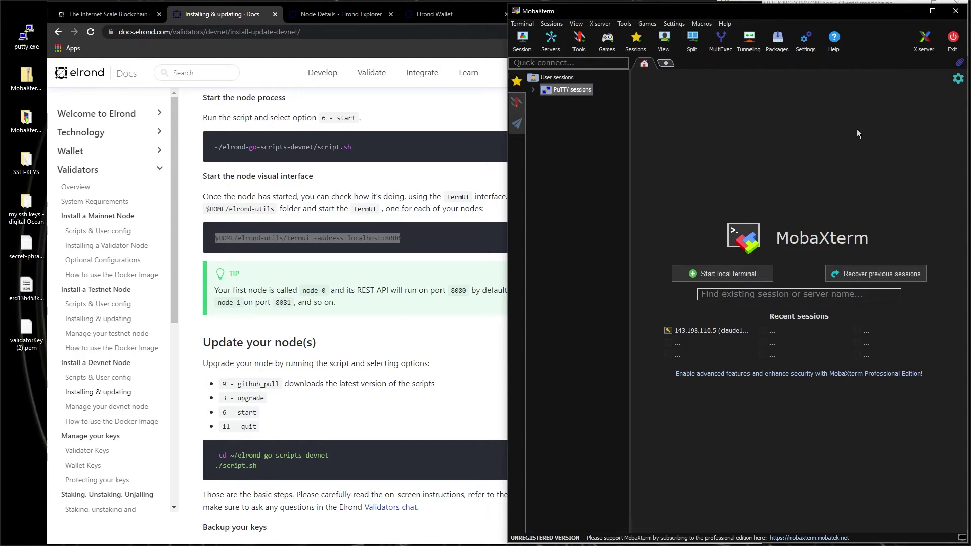
Close MobaXterm, launch PuTTY, and set host 143.198.110.5 with port 57845 from the notes
left_click(957, 11)
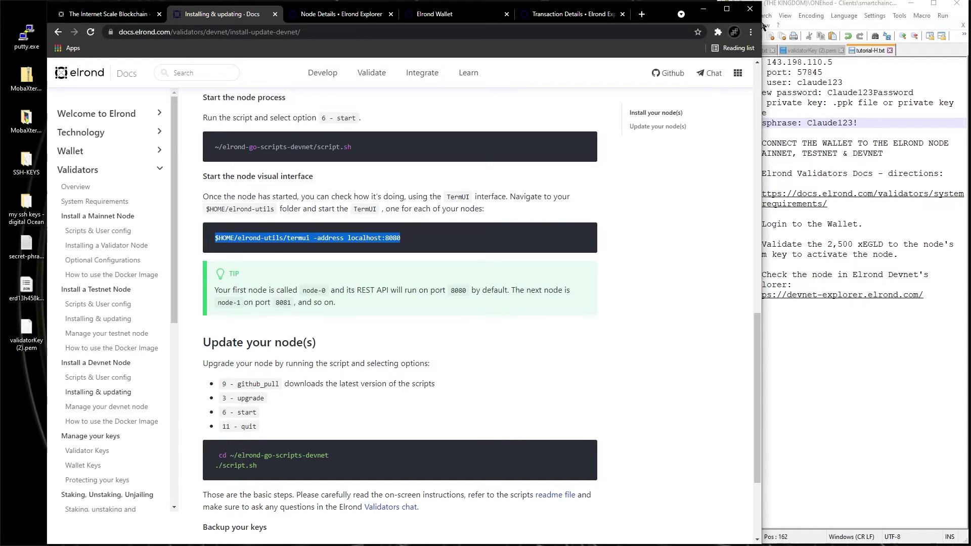
left_click_drag(763, 26, 705, 25)
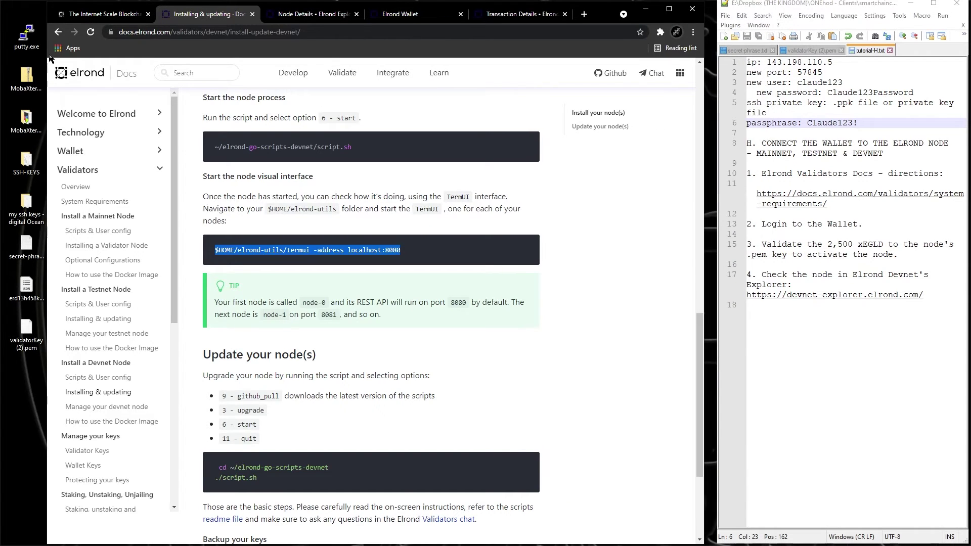
double_click(26, 35)
double_click(819, 82)
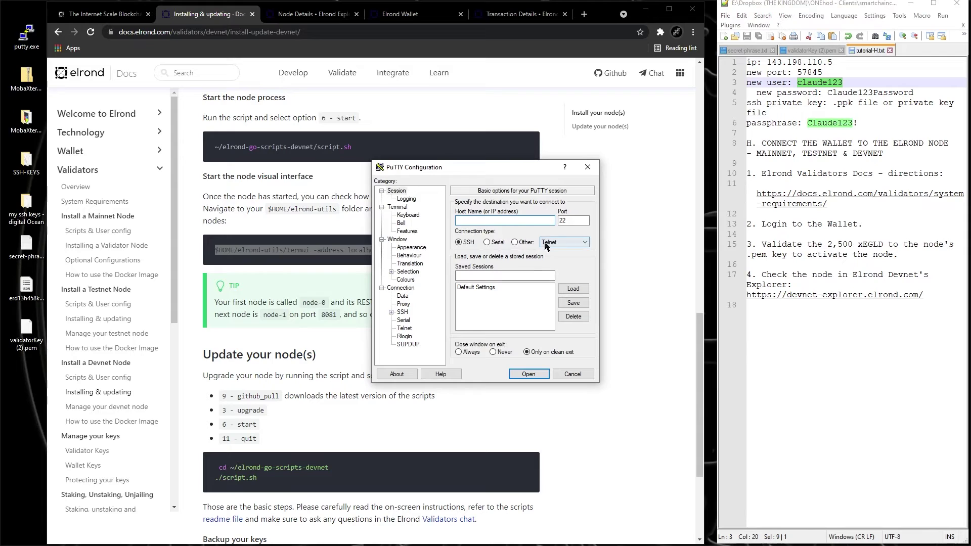
left_click_drag(766, 62, 849, 62)
key("ctrl+c")
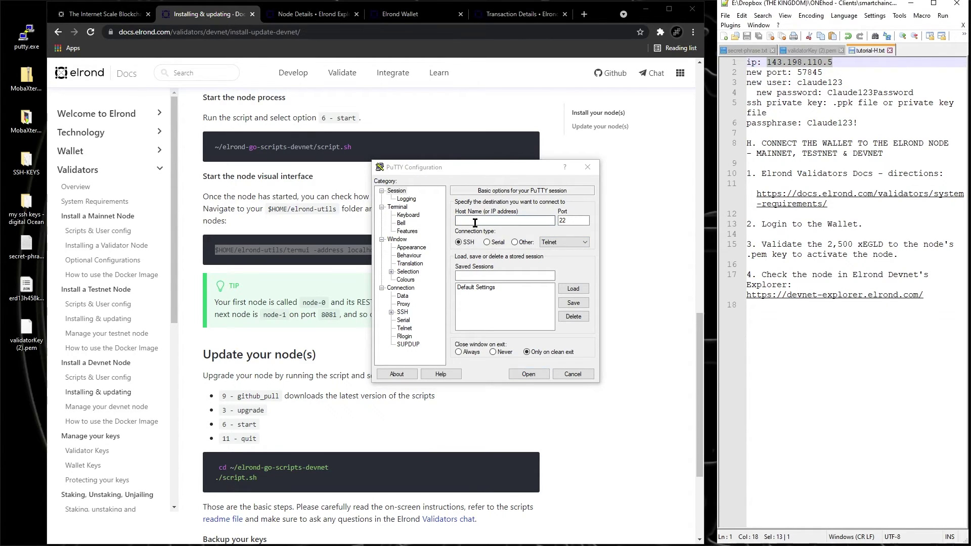
left_click(476, 221)
key("ctrl+v")
key("alt+Tab")
key("Down")
key("ctrl+shift+Left")
key("ctrl+c")
double_click(574, 221)
key("ctrl+v")
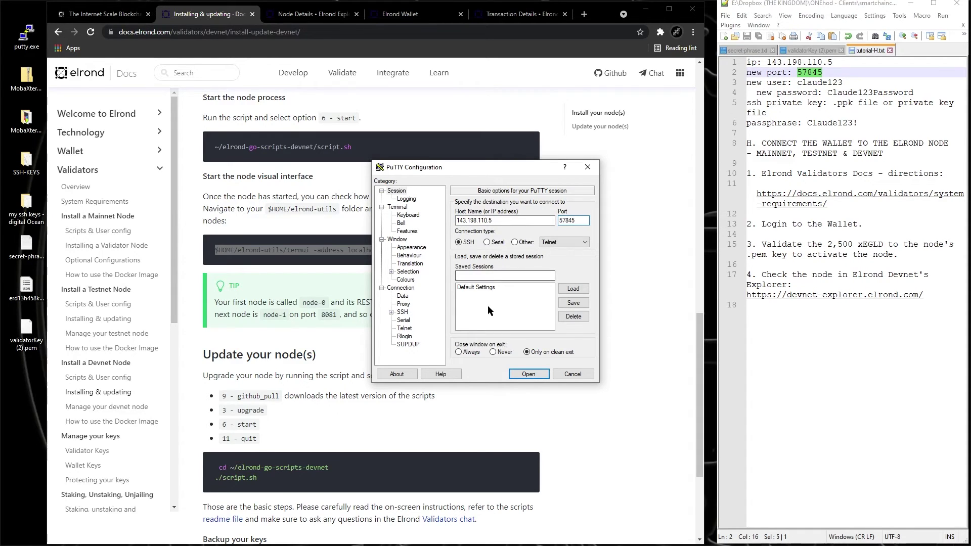
Set SSH auth to the digitalOcean_ed25519_converted.ppk key file and open the connection
left_click(391, 312)
left_click(410, 321)
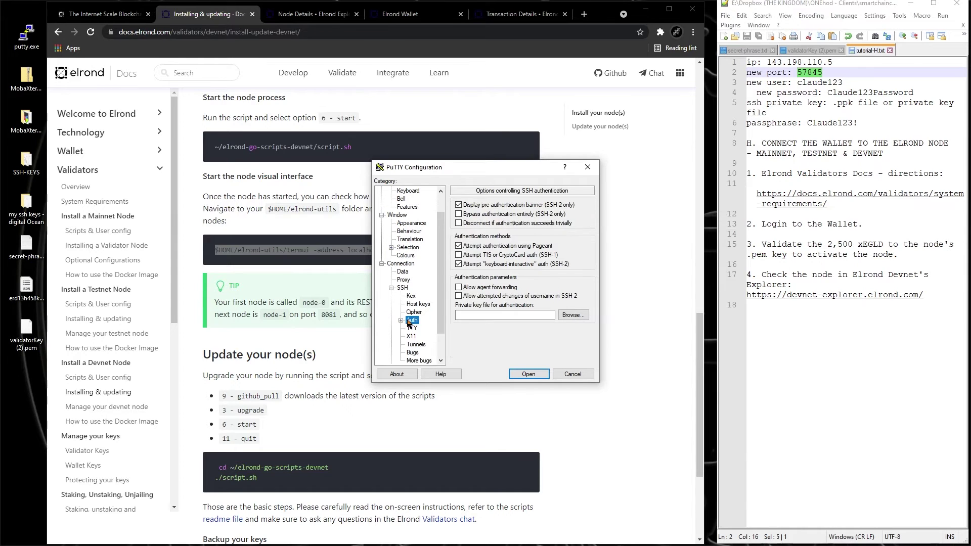
left_click(573, 315)
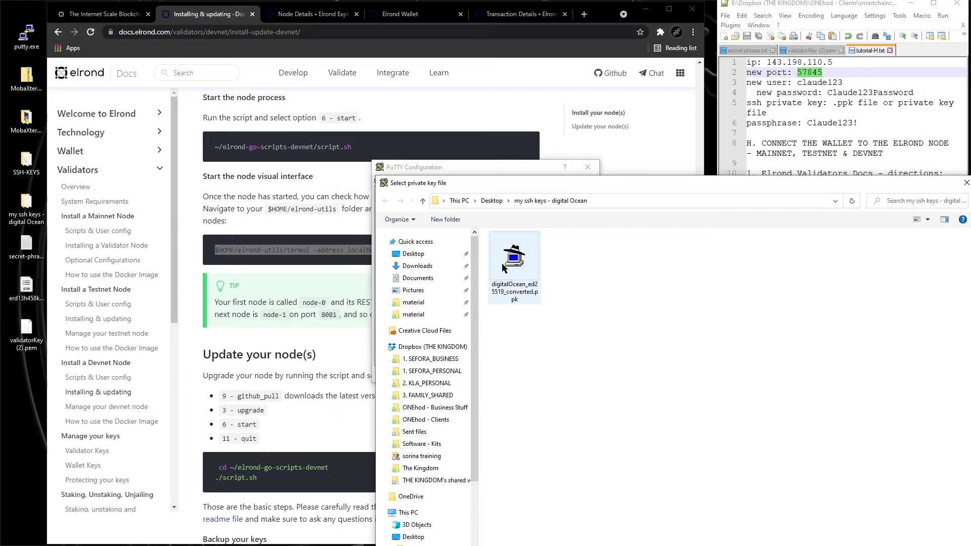
double_click(517, 269)
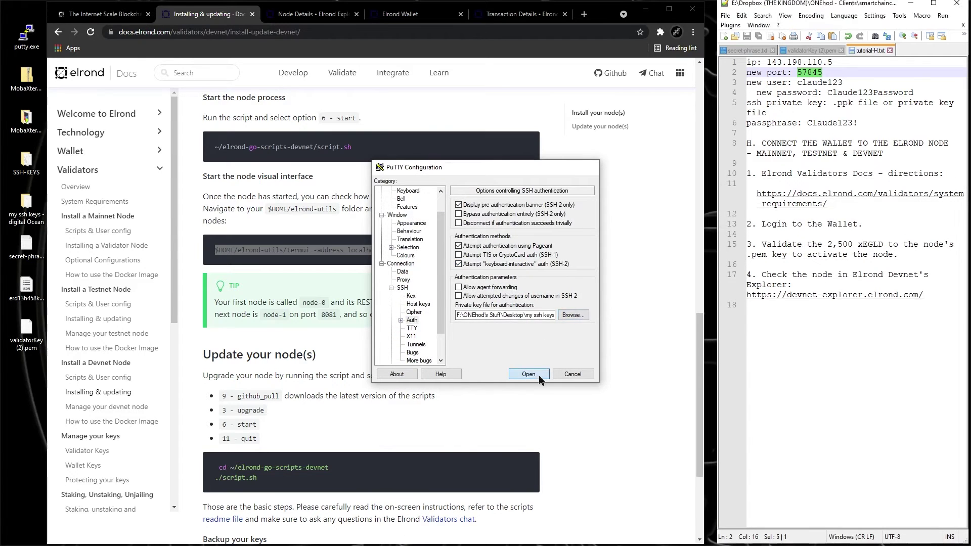
left_click(529, 373)
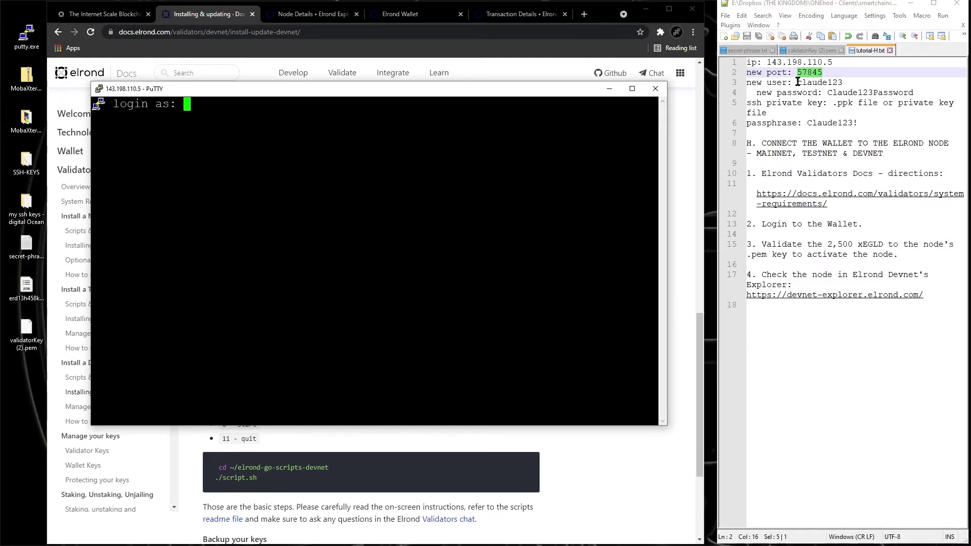
Log in with the user name and key passphrase from the notes, then move the terminal right
left_click_drag(798, 82, 844, 83)
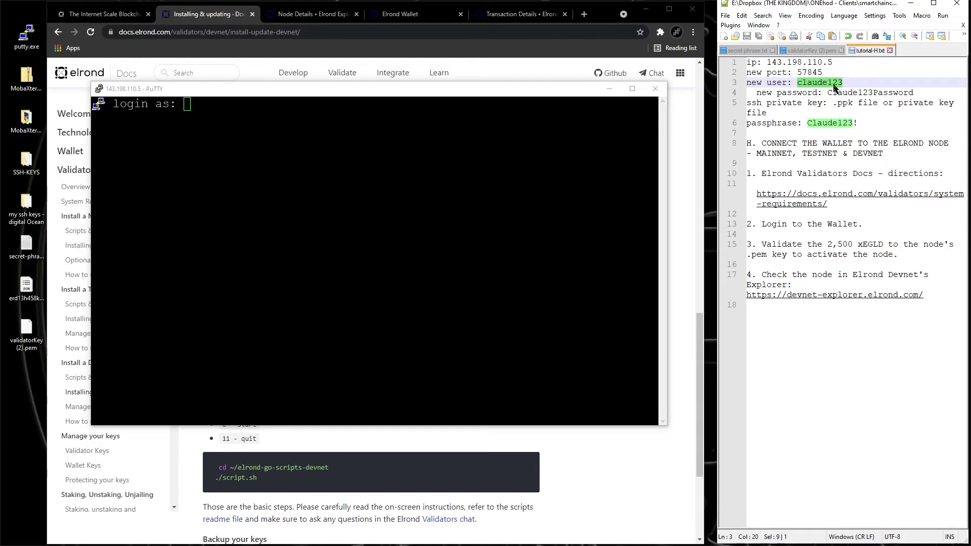
left_click(363, 109)
right_click(362, 109)
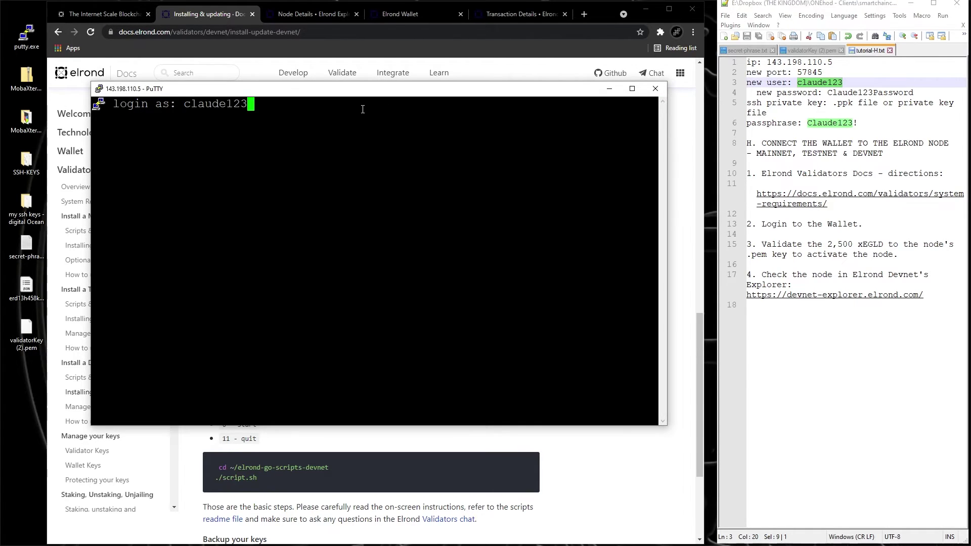
key("Return")
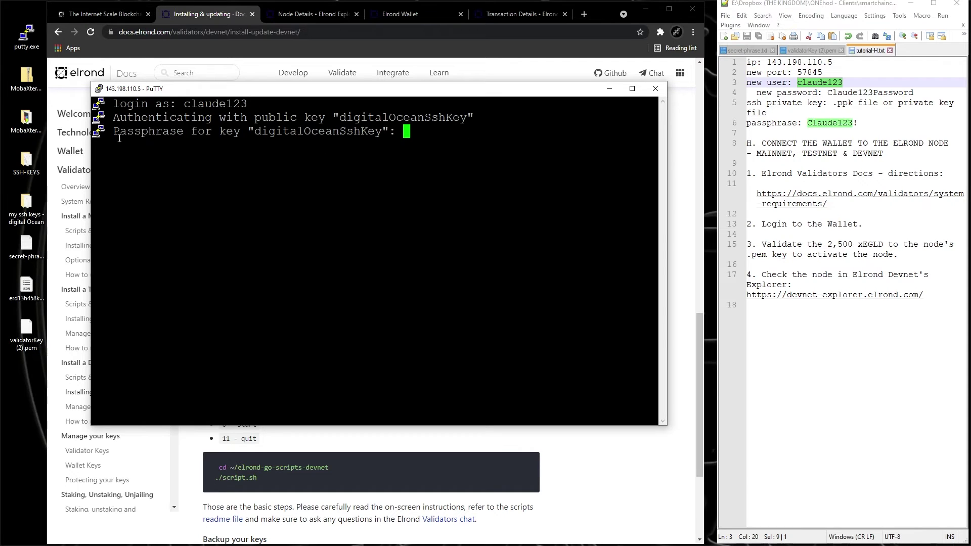
left_click(807, 123)
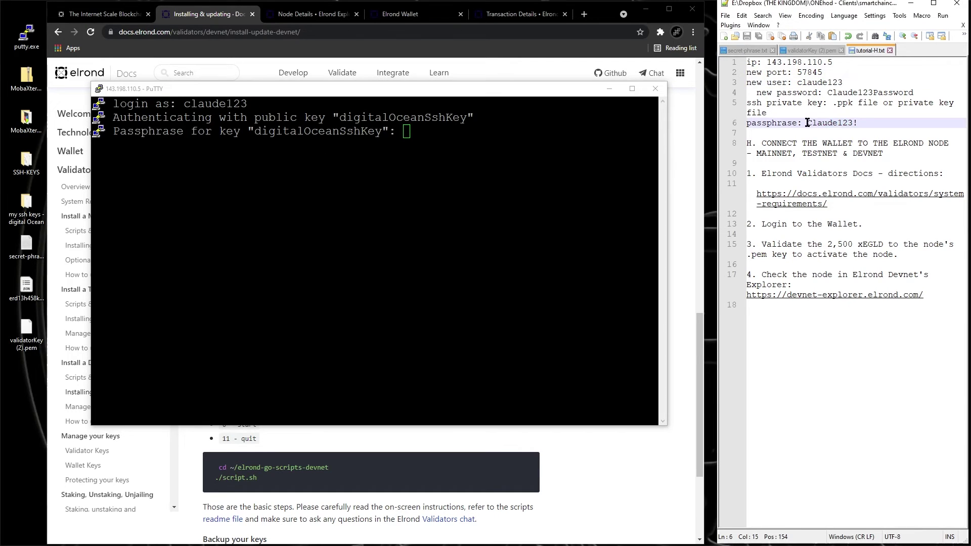
left_click_drag(807, 123, 861, 124)
left_click(502, 127)
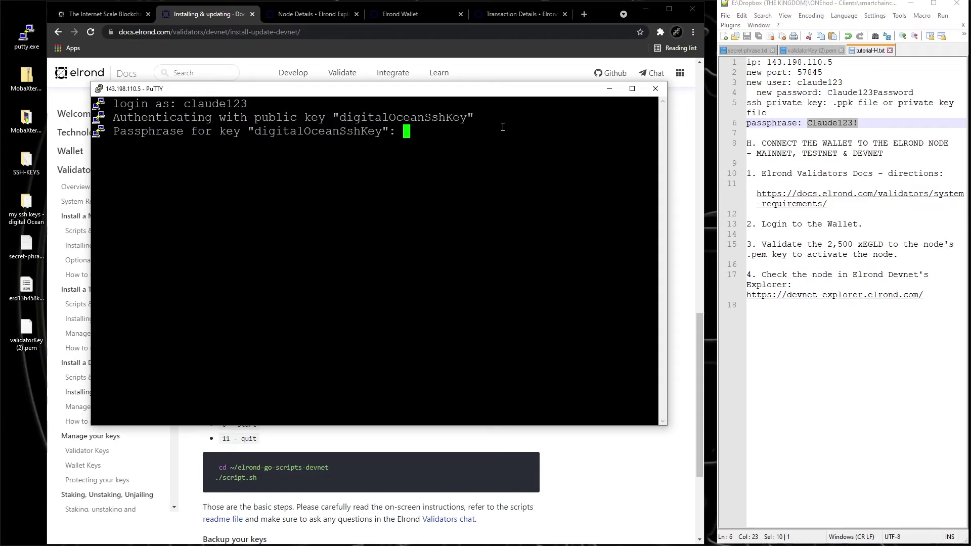
key("Return")
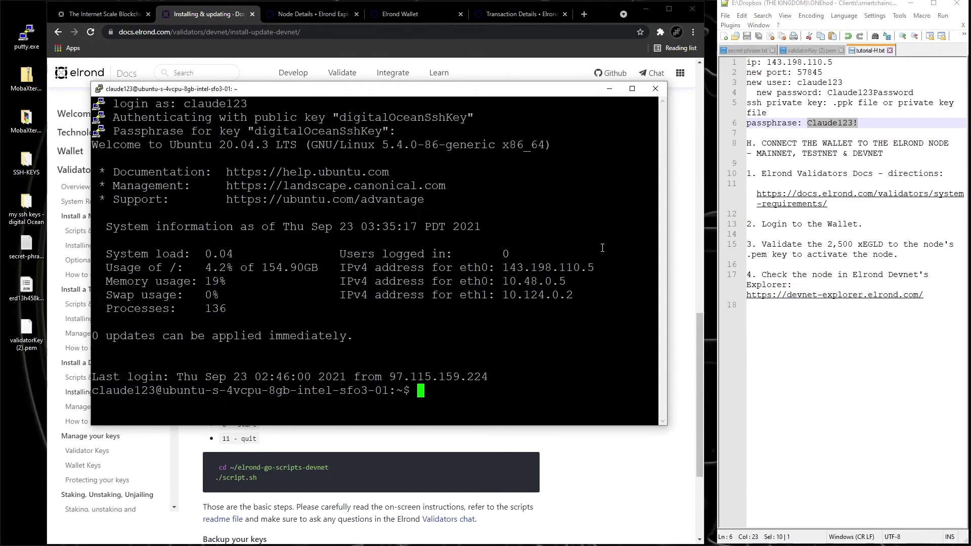
left_click_drag(499, 92, 792, 123)
left_click(233, 234)
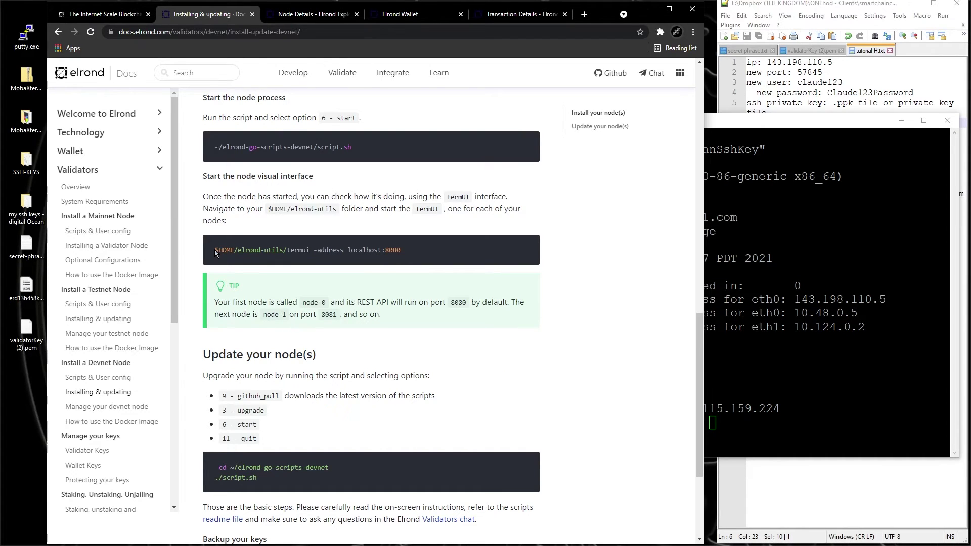
Run the TermUI command from the docs in PuTTY, enlarge the window, and check version D1.1.66
left_click_drag(215, 250, 359, 254)
key("ctrl+c")
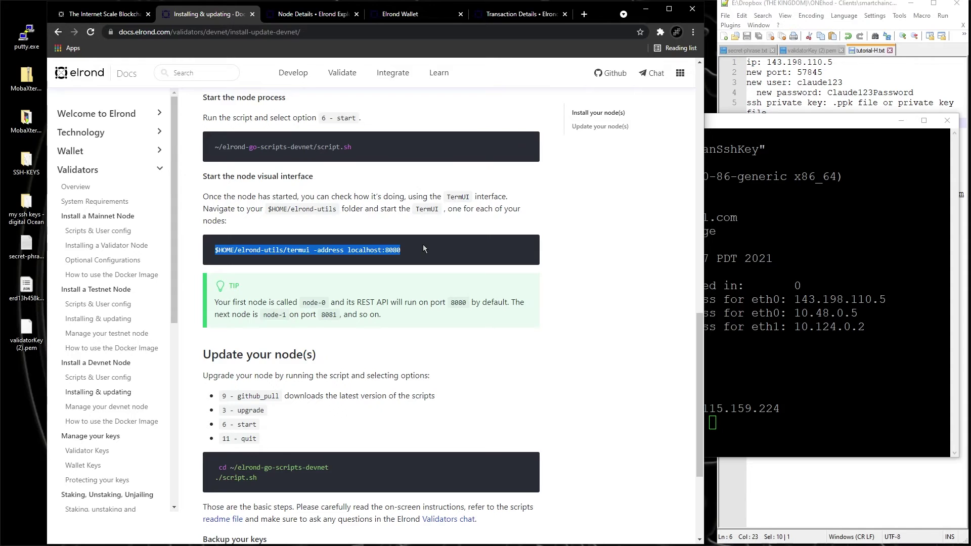
left_click(759, 419)
right_click(759, 420)
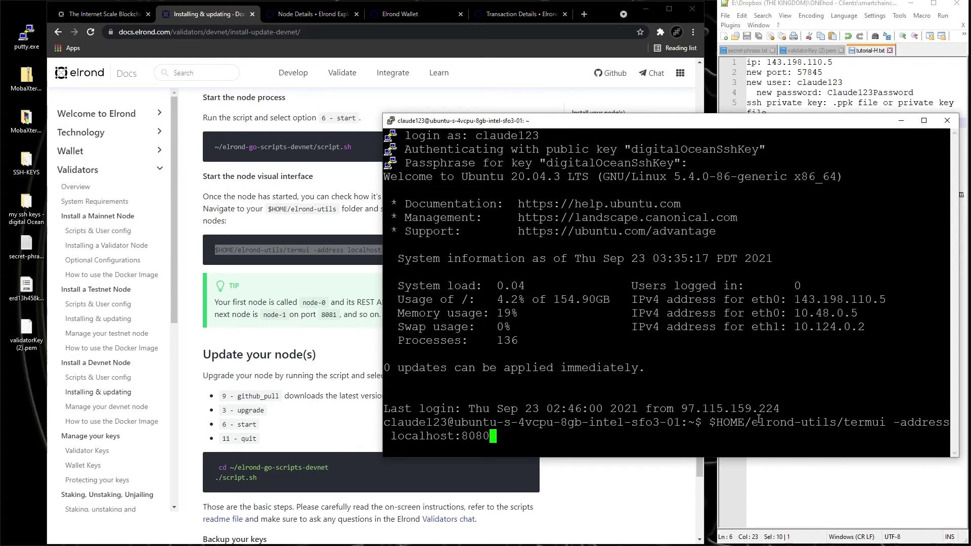
key("Return")
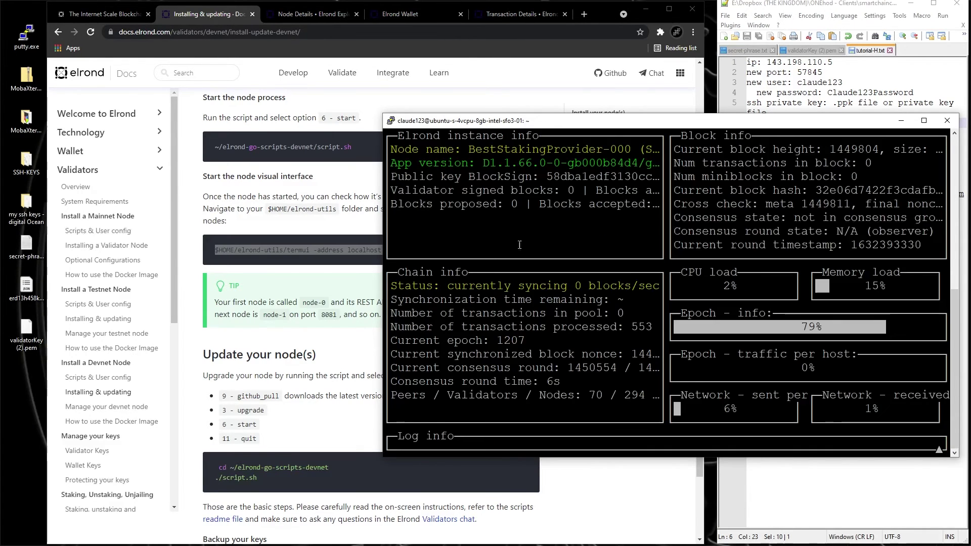
left_click_drag(564, 115, 565, 27)
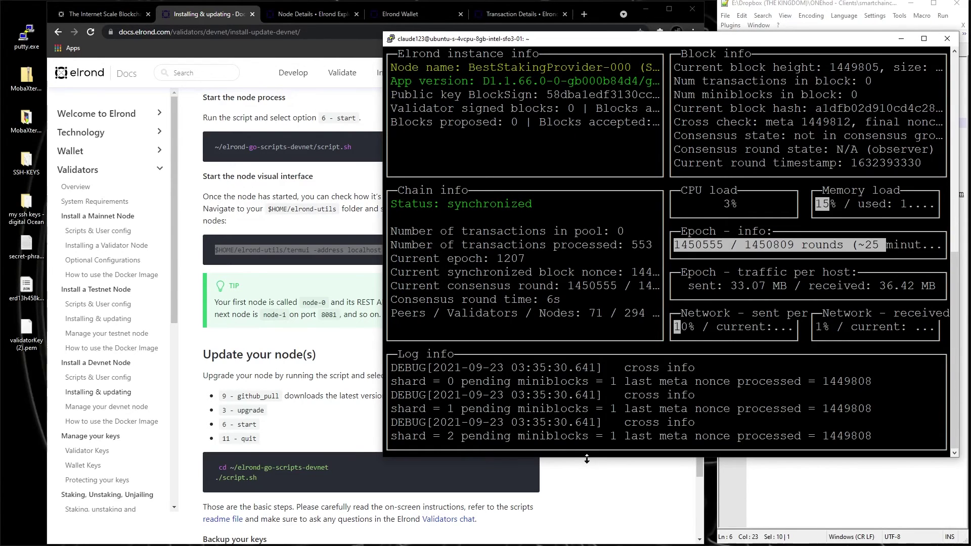
left_click_drag(588, 457, 590, 528)
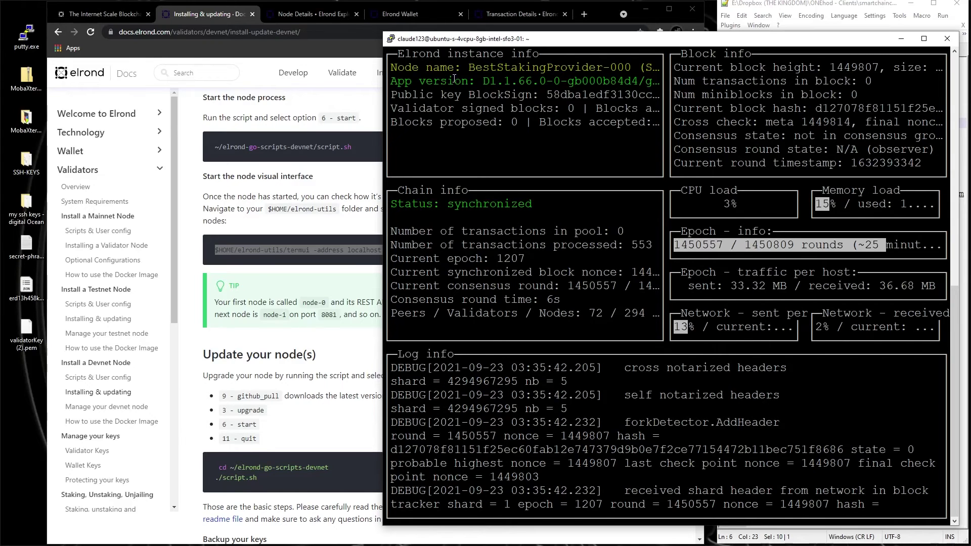
left_click_drag(475, 81, 533, 81)
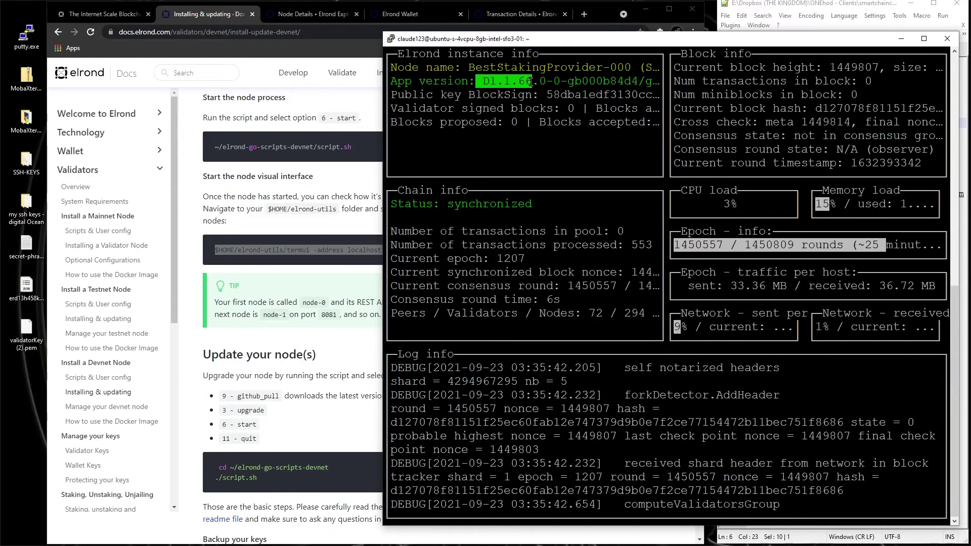
left_click(571, 89)
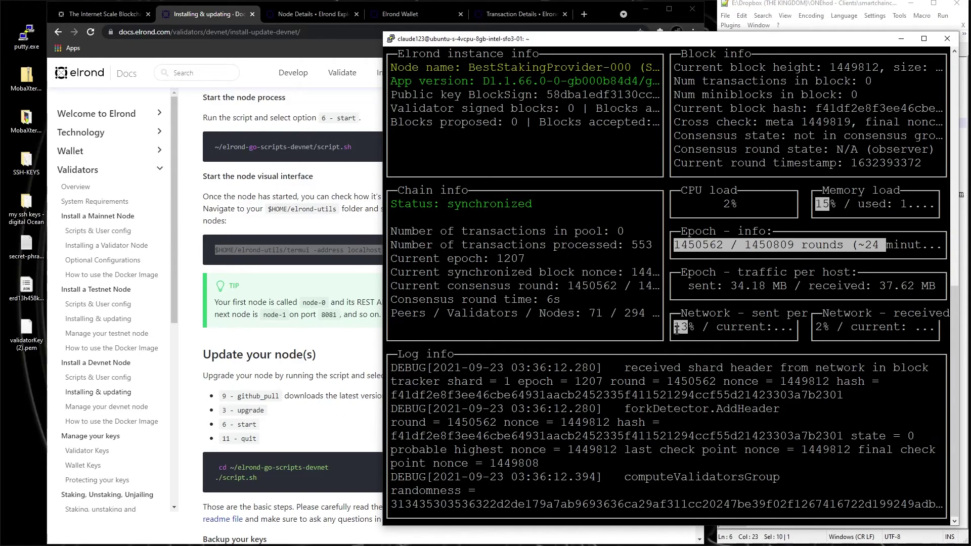
Quit TermUI and log out of the server with exit
key("ctrl+c")
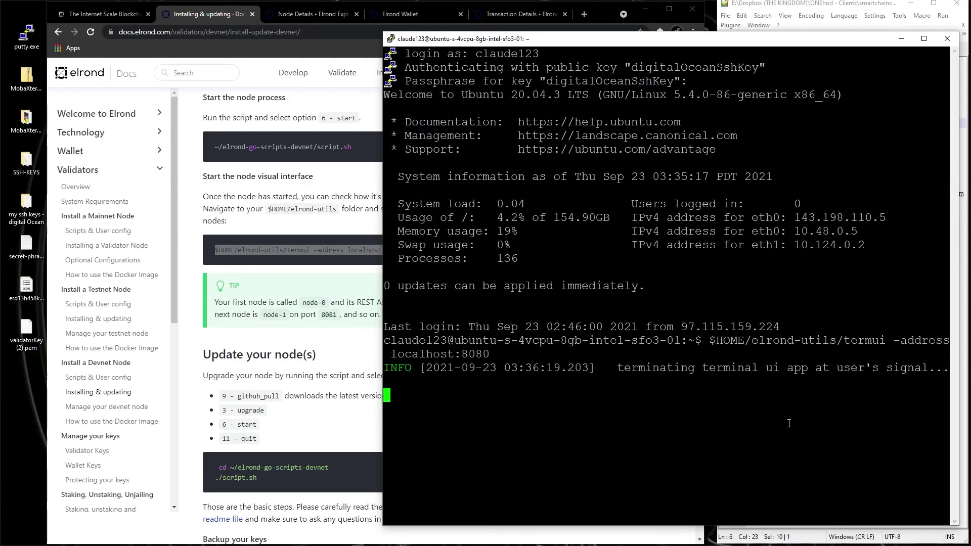
key("Return")
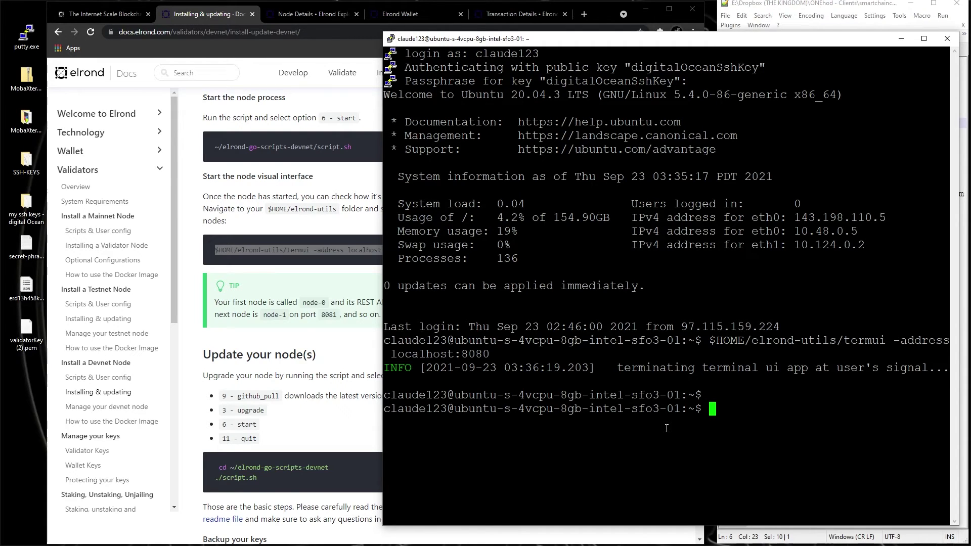
type("exit")
key("Return")
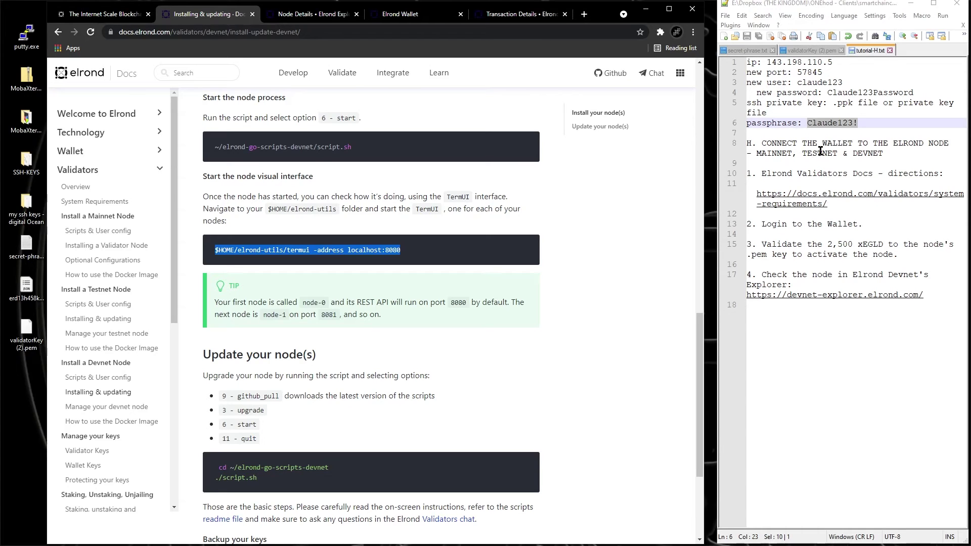
Review the login details in lines 1–6 of tutorial-H.txt, then show validatorKey (2).pem
left_click_drag(731, 63, 733, 136)
left_click(813, 109)
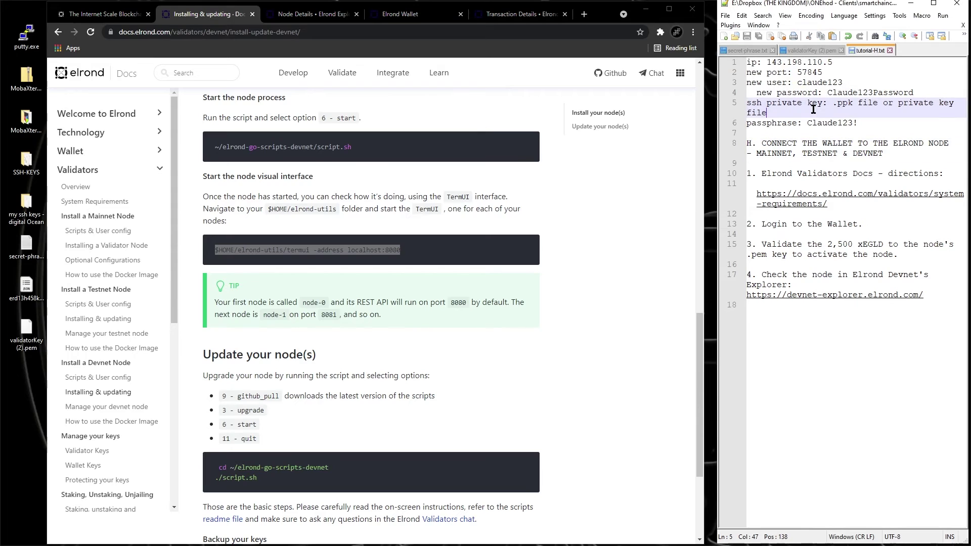
left_click_drag(731, 65, 730, 127)
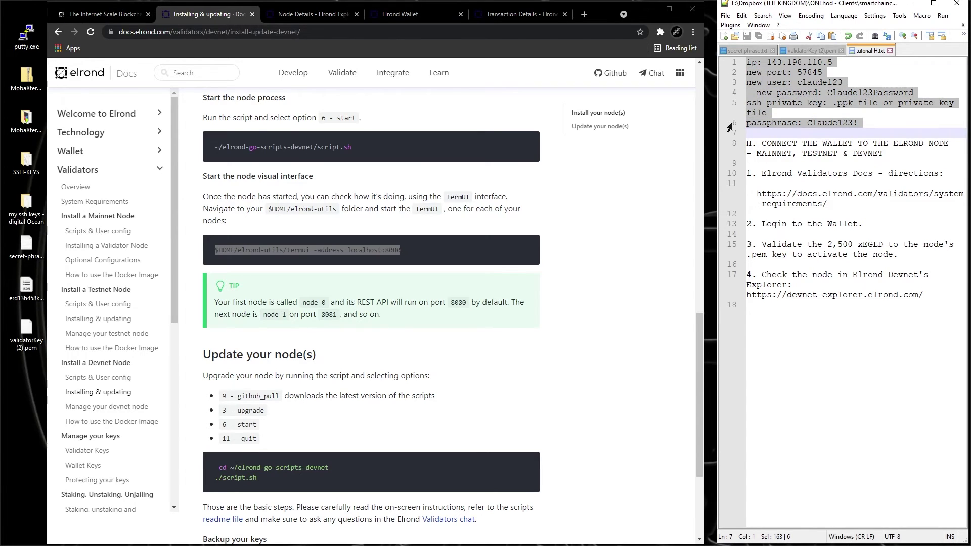
left_click(897, 108)
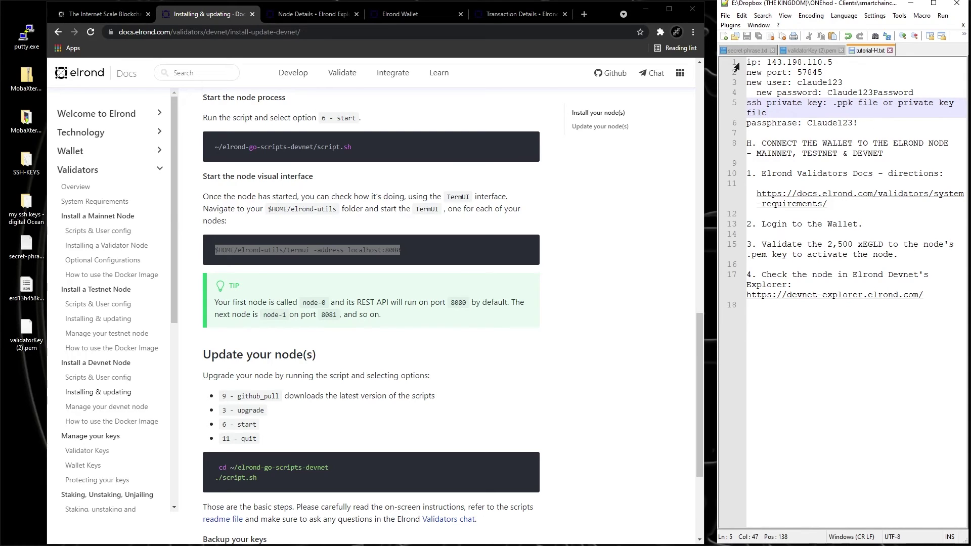
left_click_drag(736, 66, 727, 127)
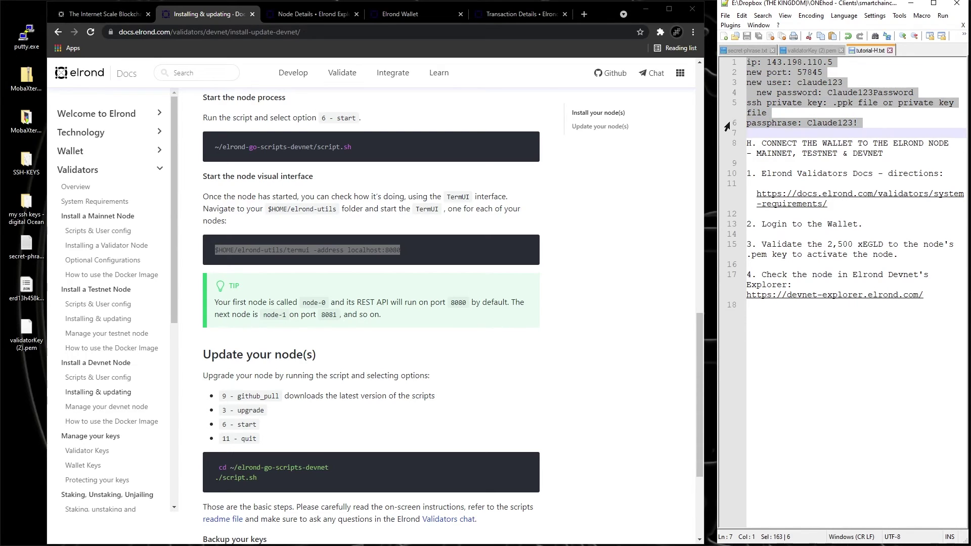
left_click(885, 113)
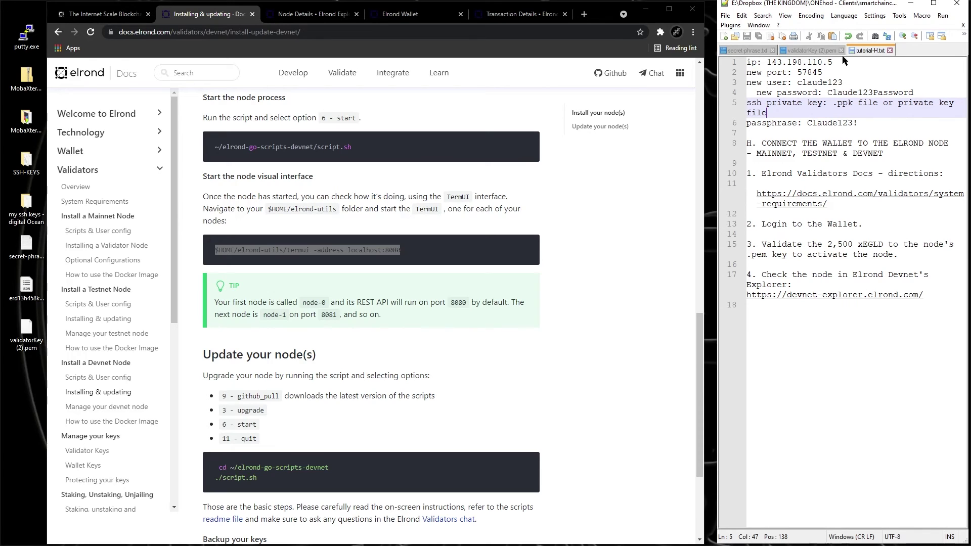
left_click(801, 52)
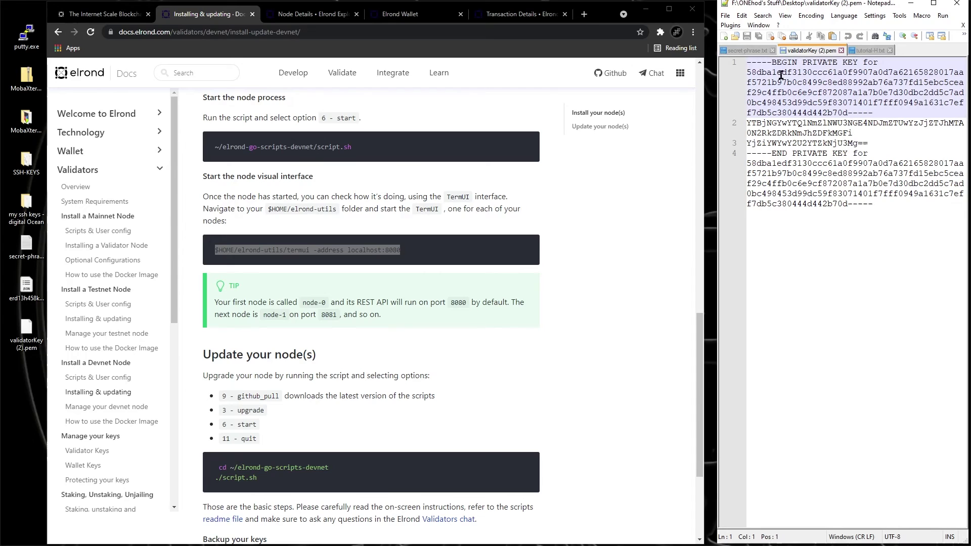
Look over the validatorKey (2).pem contents and its desktop icon, then return to the wallet's validation page
left_click_drag(734, 68, 726, 217)
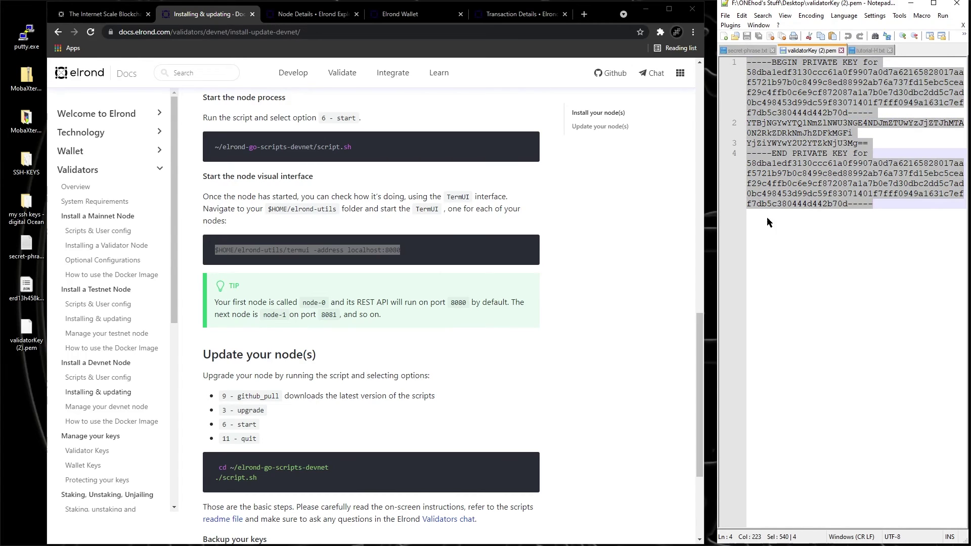
left_click(881, 146)
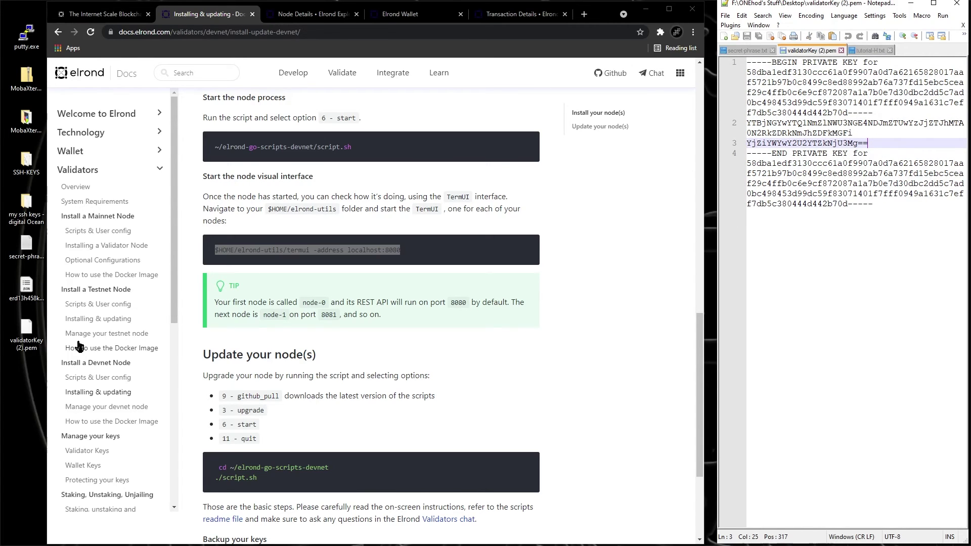
left_click(23, 329)
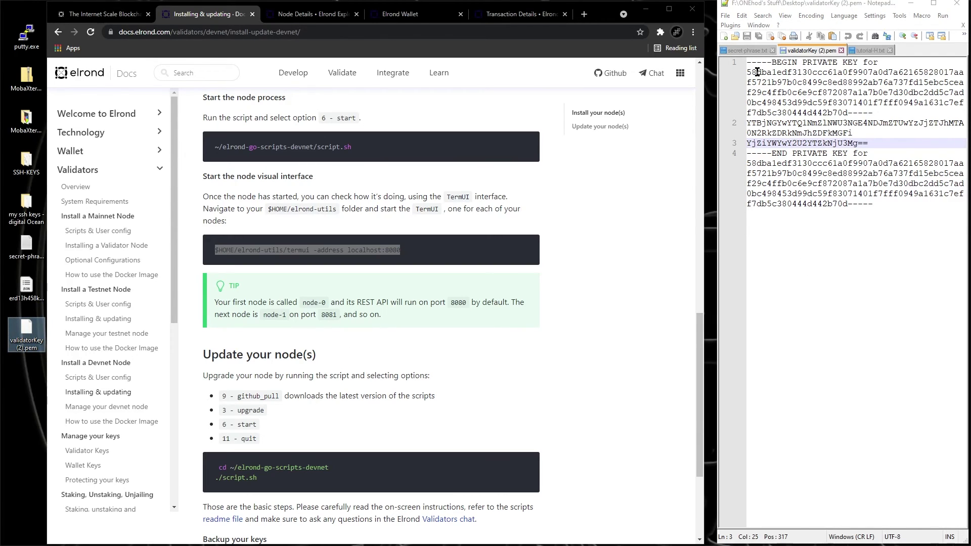
left_click(416, 13)
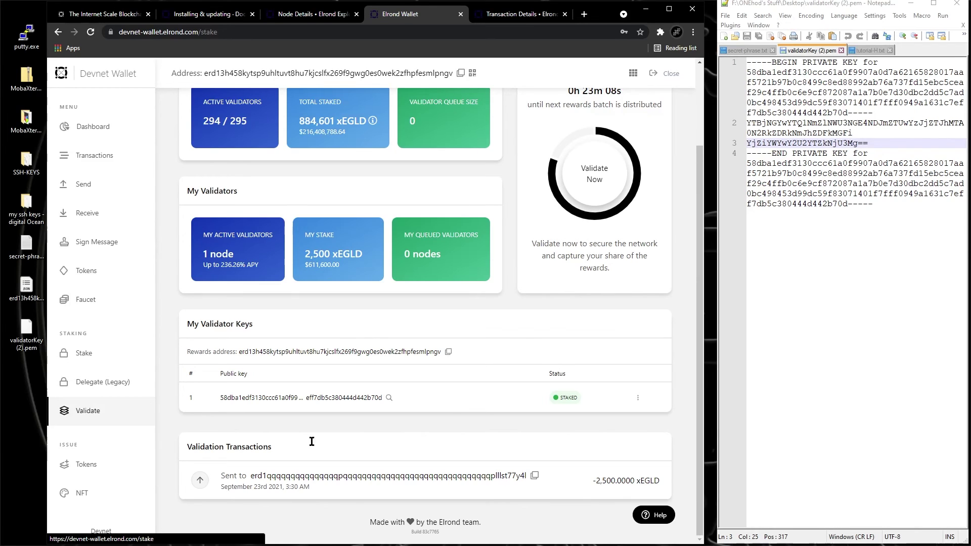
Start Validate now, choose Register nodes, and enter a 2500 xEGLD stake amount
scroll(324, 435, "up", 2)
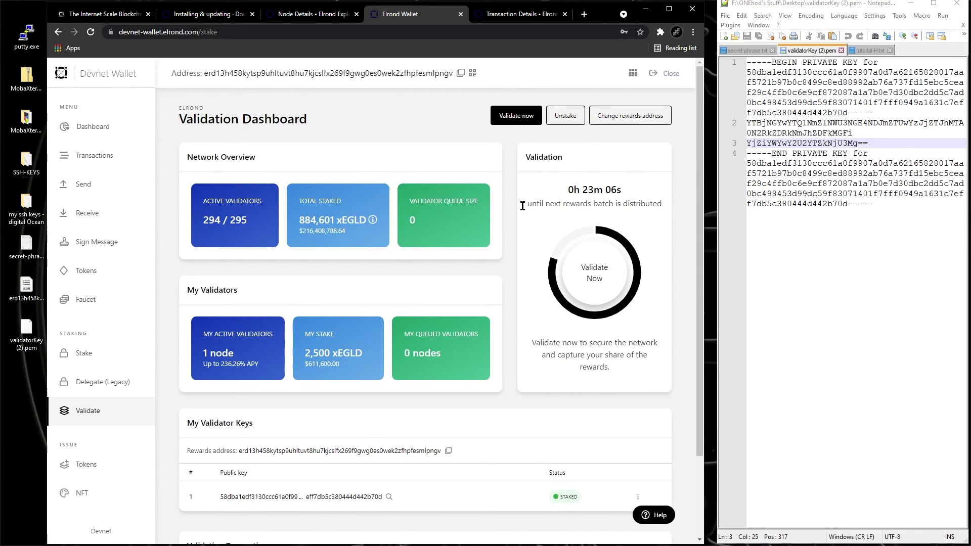
left_click(595, 273)
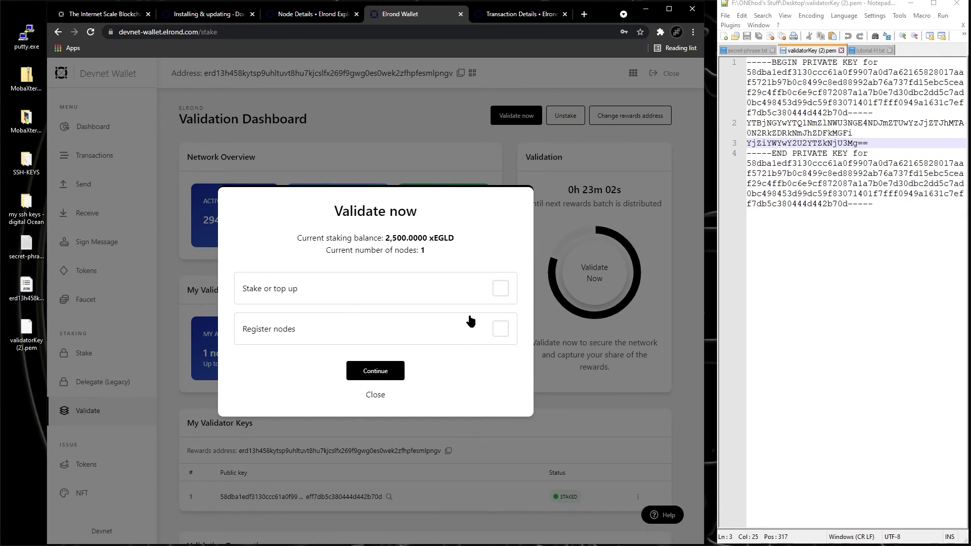
left_click(501, 329)
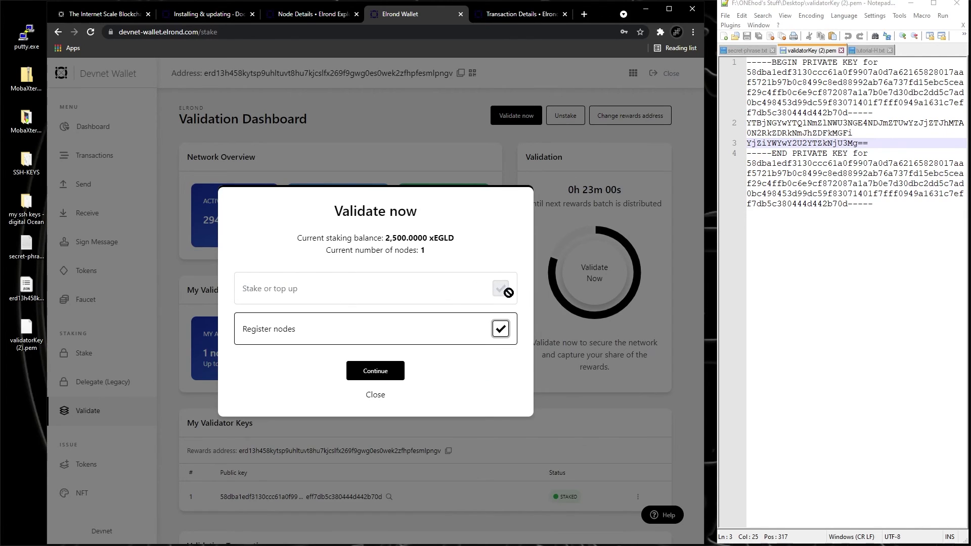
left_click(387, 374)
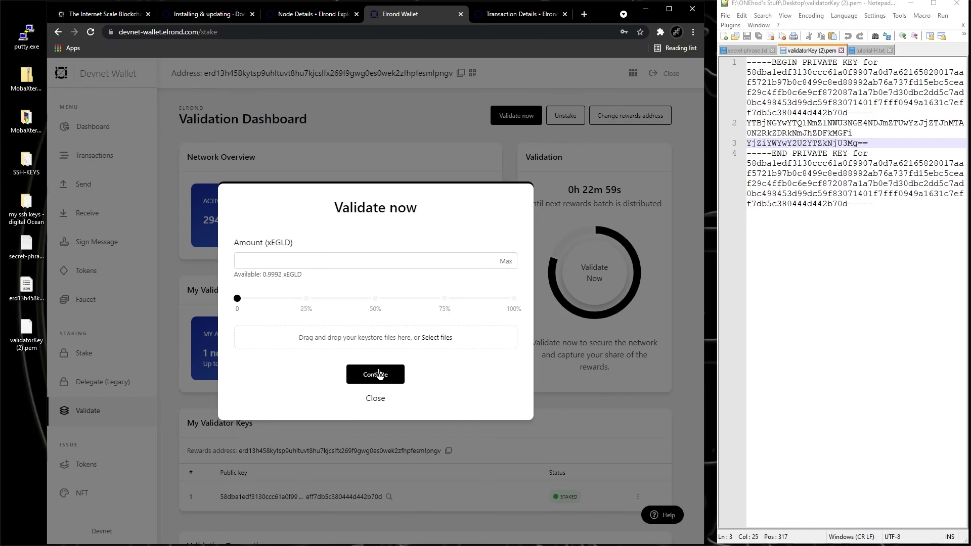
left_click(284, 259)
type("250")
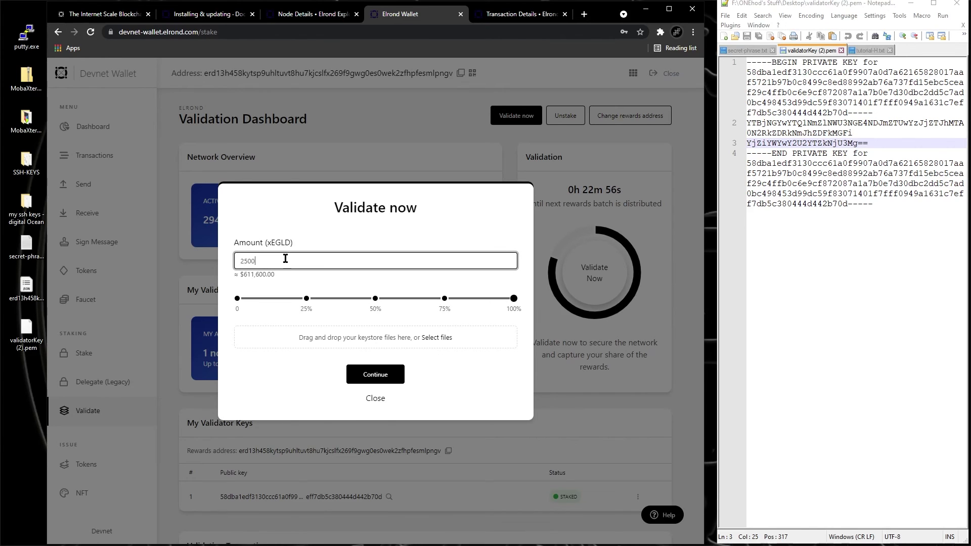
type("0")
left_click(332, 237)
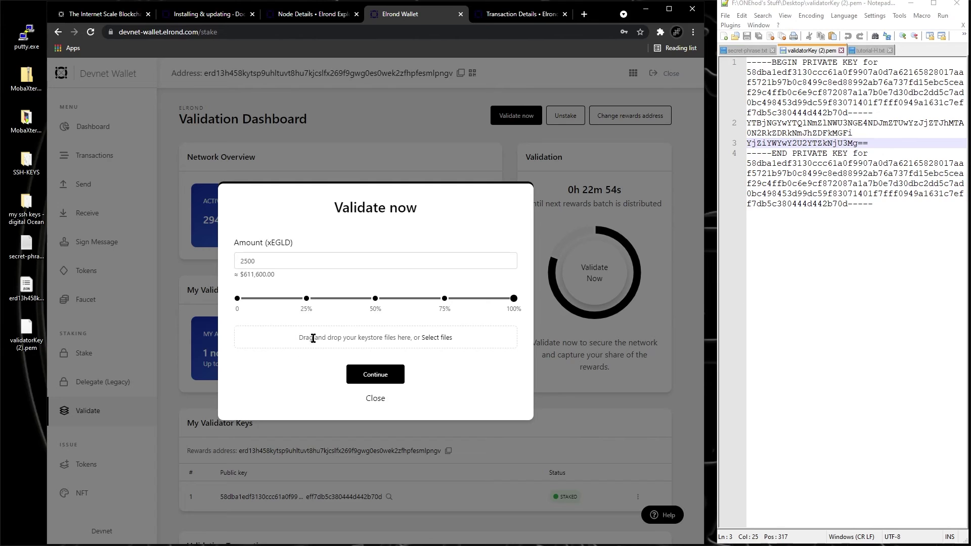
Attach validatorKey (2).pem, close the registration form, and go to the wallet Dashboard
left_click_drag(25, 328, 352, 338)
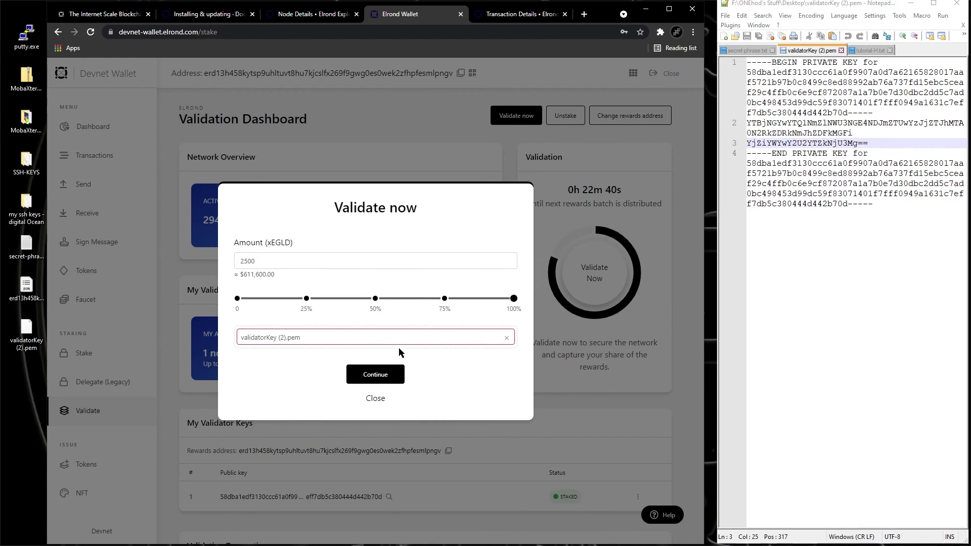
left_click(376, 399)
left_click(94, 130)
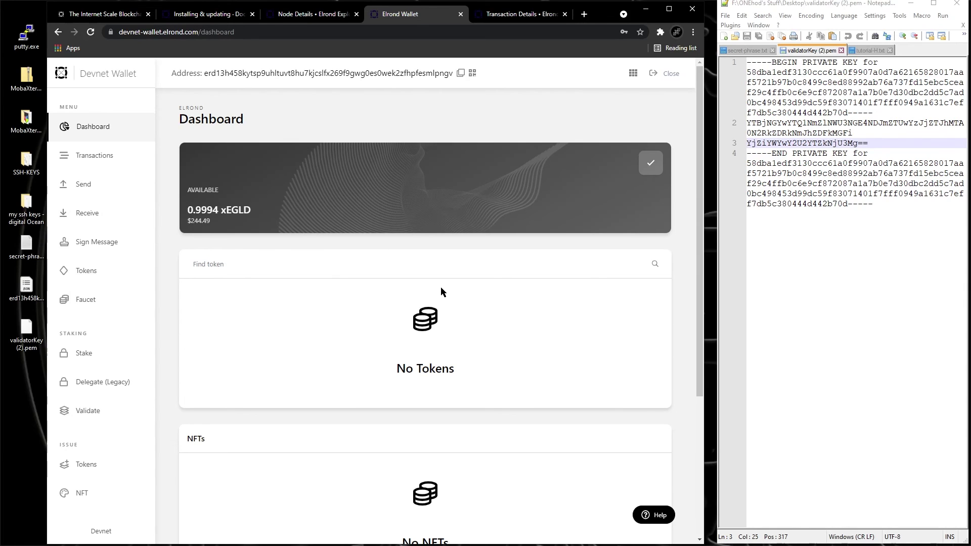
left_click(519, 14)
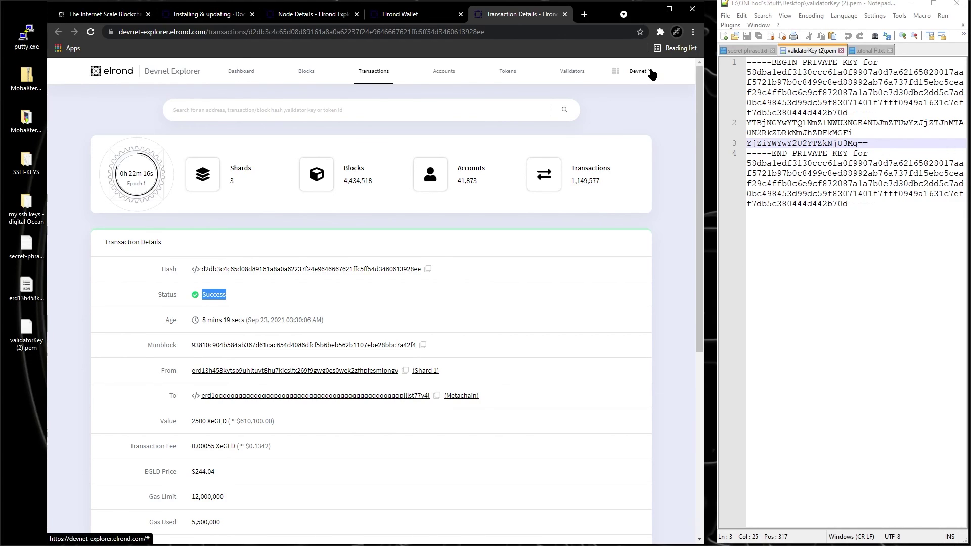
Search the Validators node list for 'best' and open BestStakingProvider-000's details
left_click(574, 72)
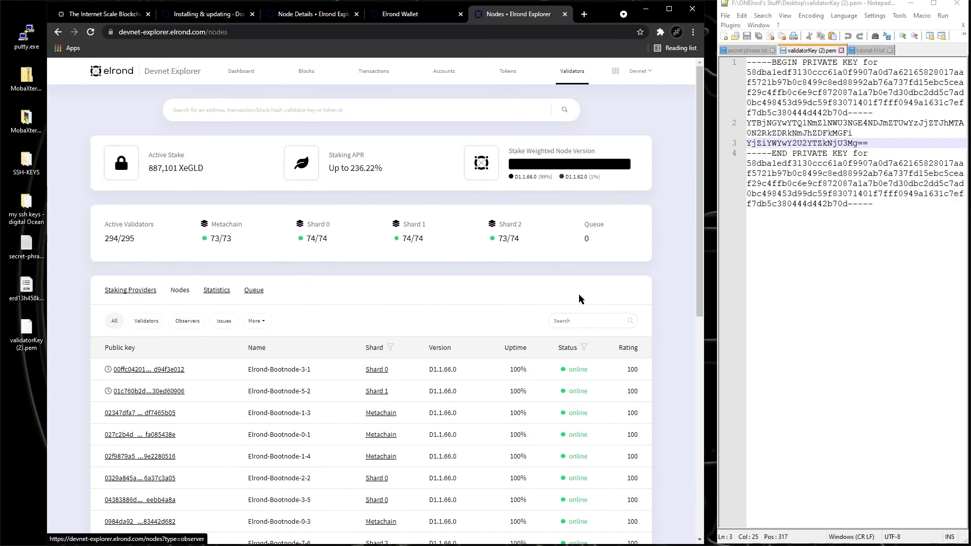
left_click(595, 322)
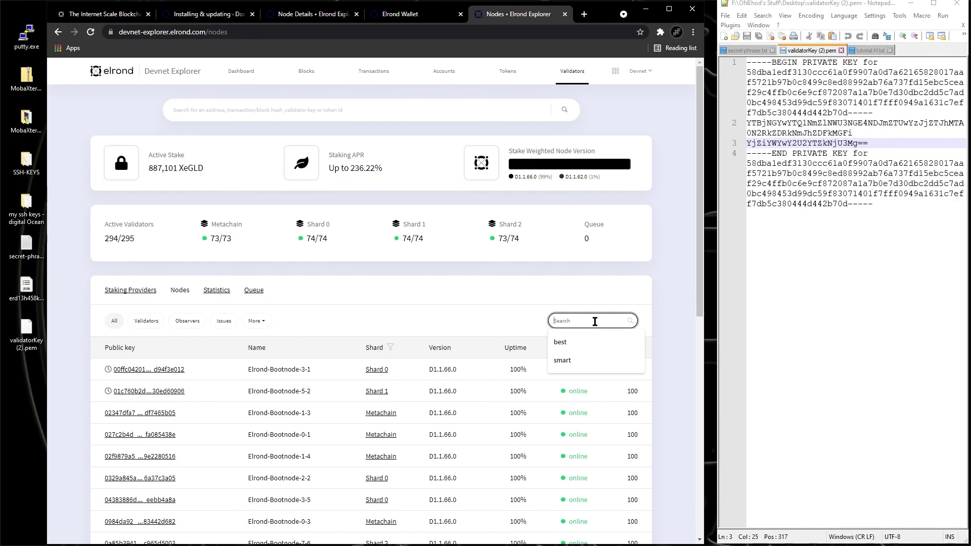
type("best")
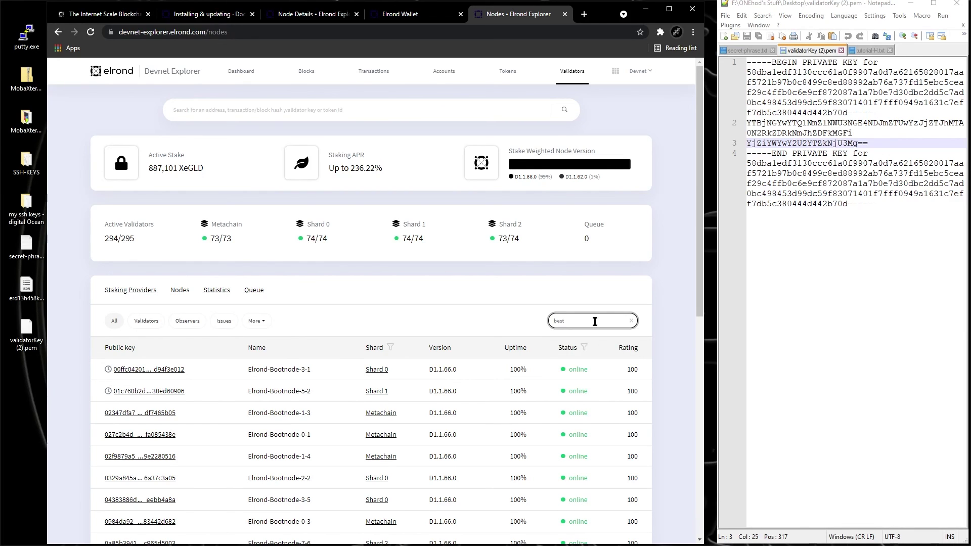
key("Return")
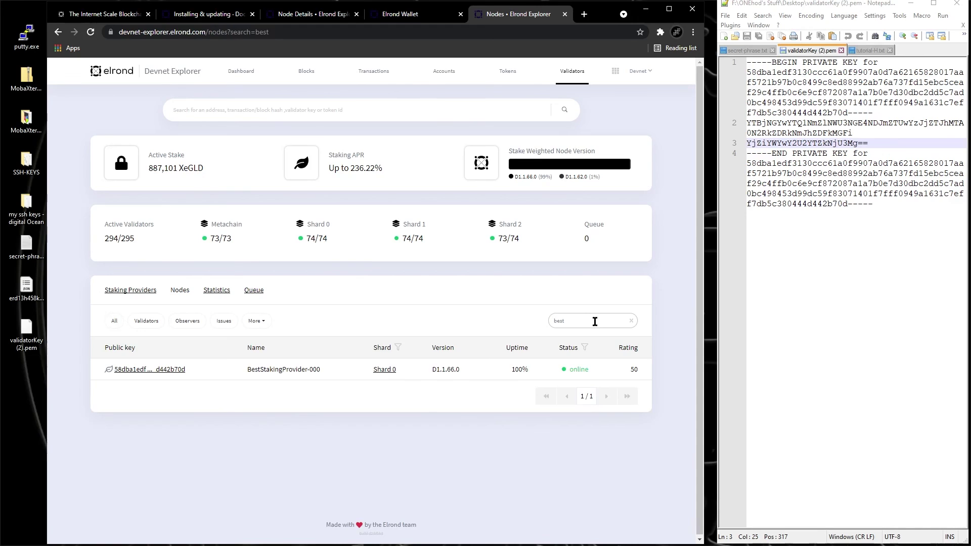
double_click(264, 372)
left_click(199, 377)
left_click(131, 370)
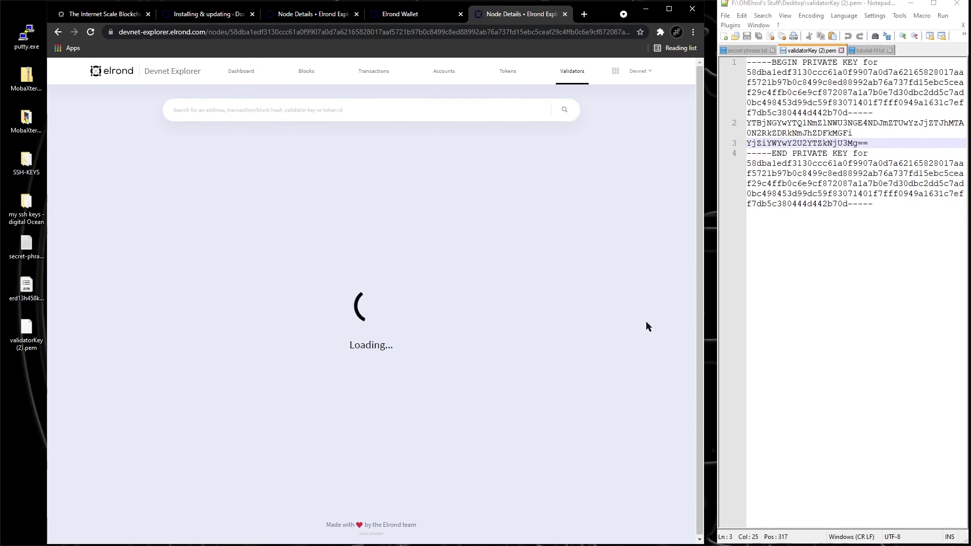
Scroll down to BestStakingProvider-000's Network Metrics and back to the top
scroll(628, 329, "down", 2)
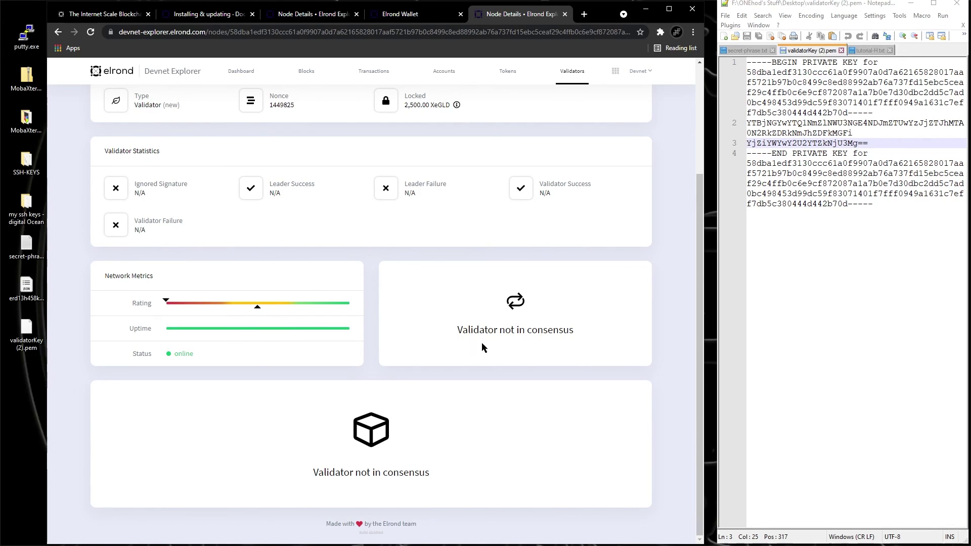
scroll(482, 347, "up", 3)
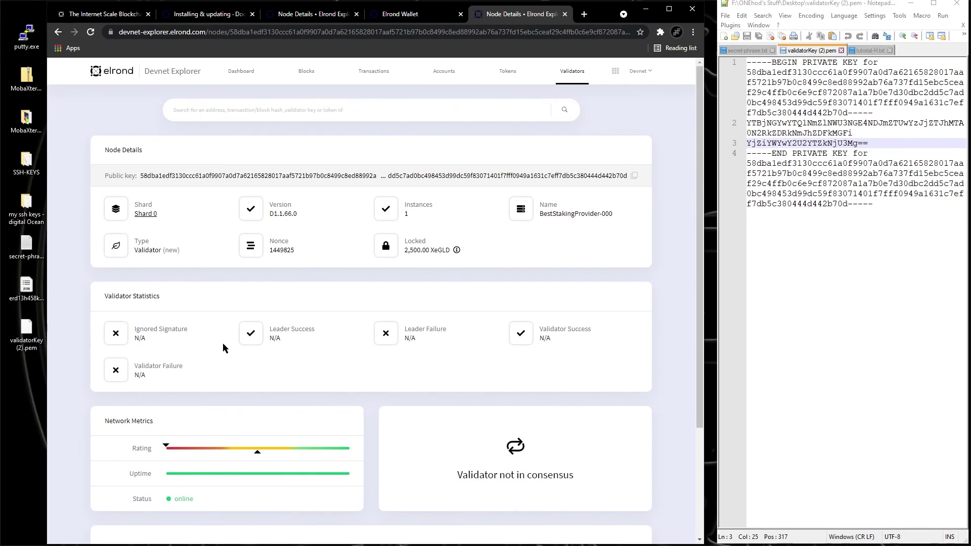